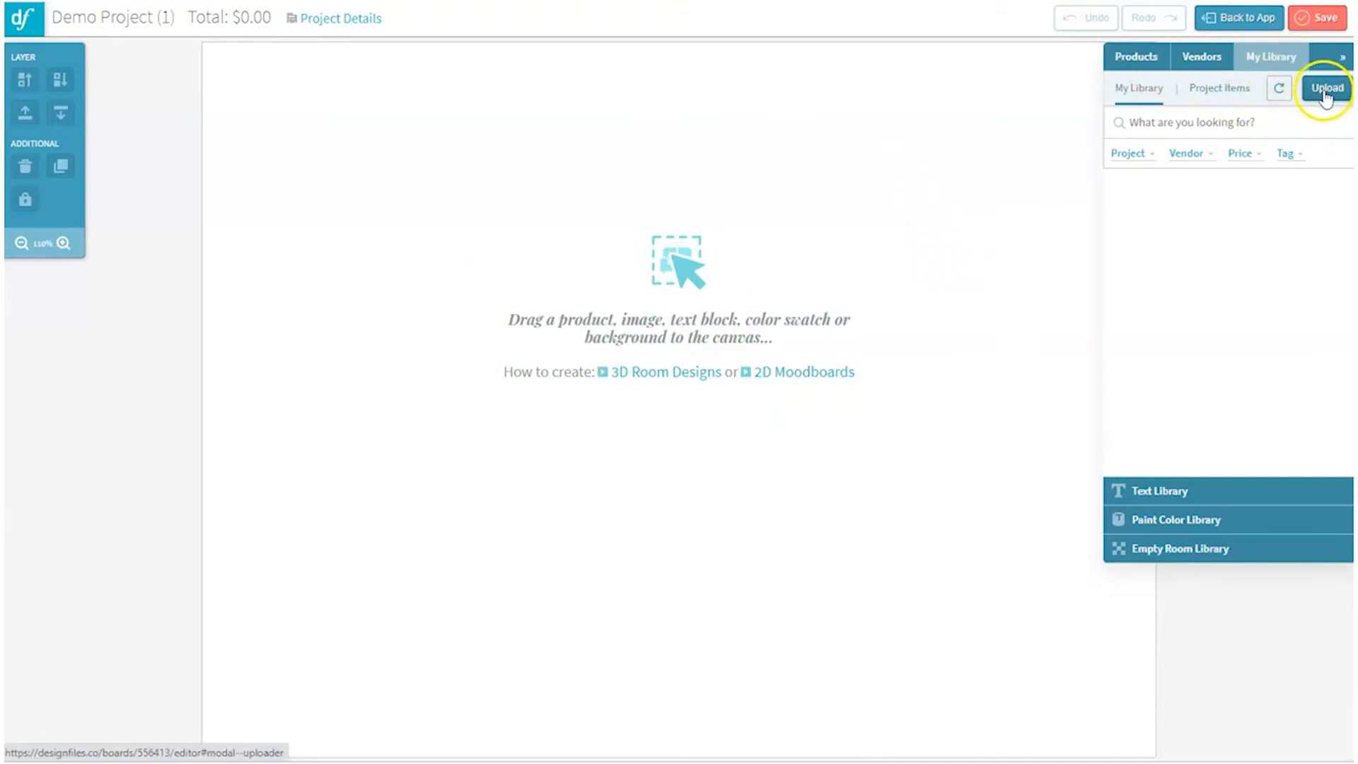
# - Upload the black stool, wooden-floor armchair and grey chair photos to the library and finish the upload
pyautogui.click(1325, 90)
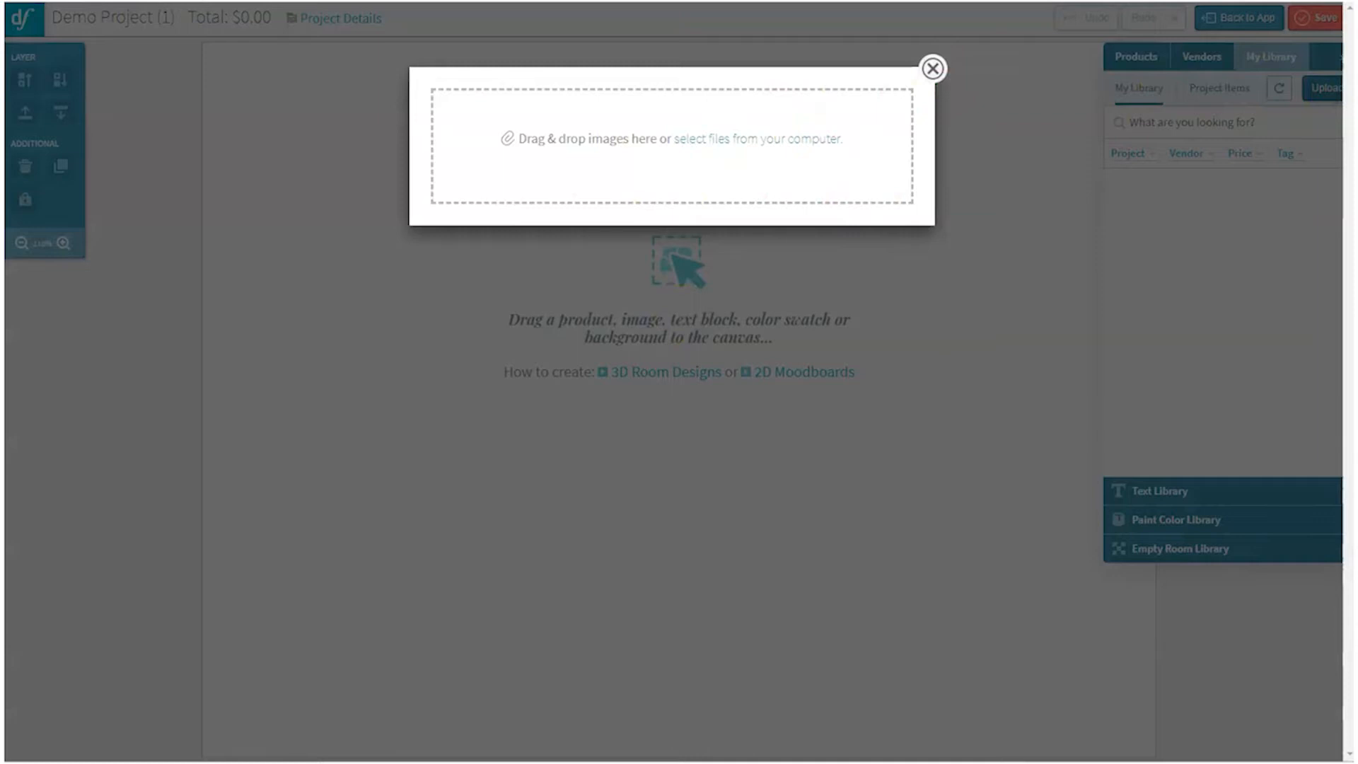
pyautogui.moveTo(424, 43); pyautogui.dragTo(712, 181)
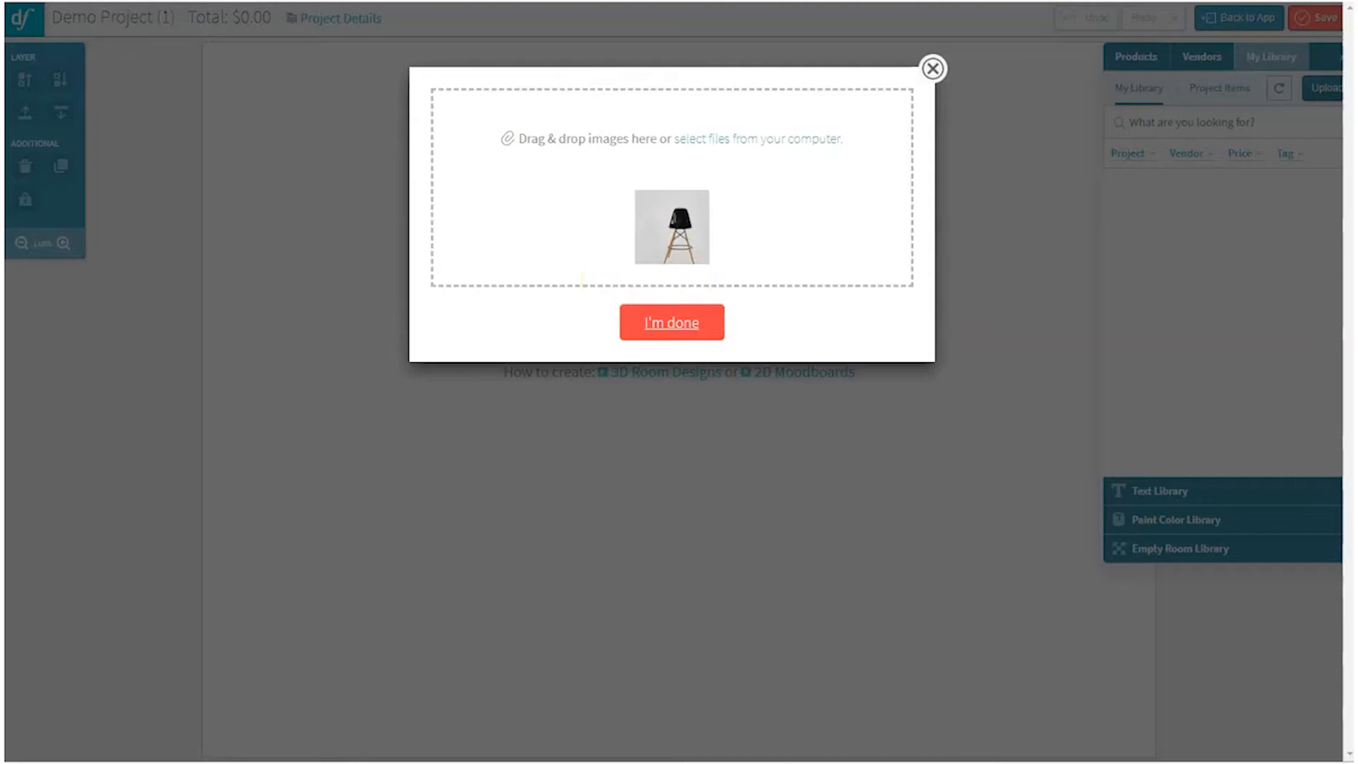
pyautogui.moveTo(1342, 290); pyautogui.dragTo(788, 237)
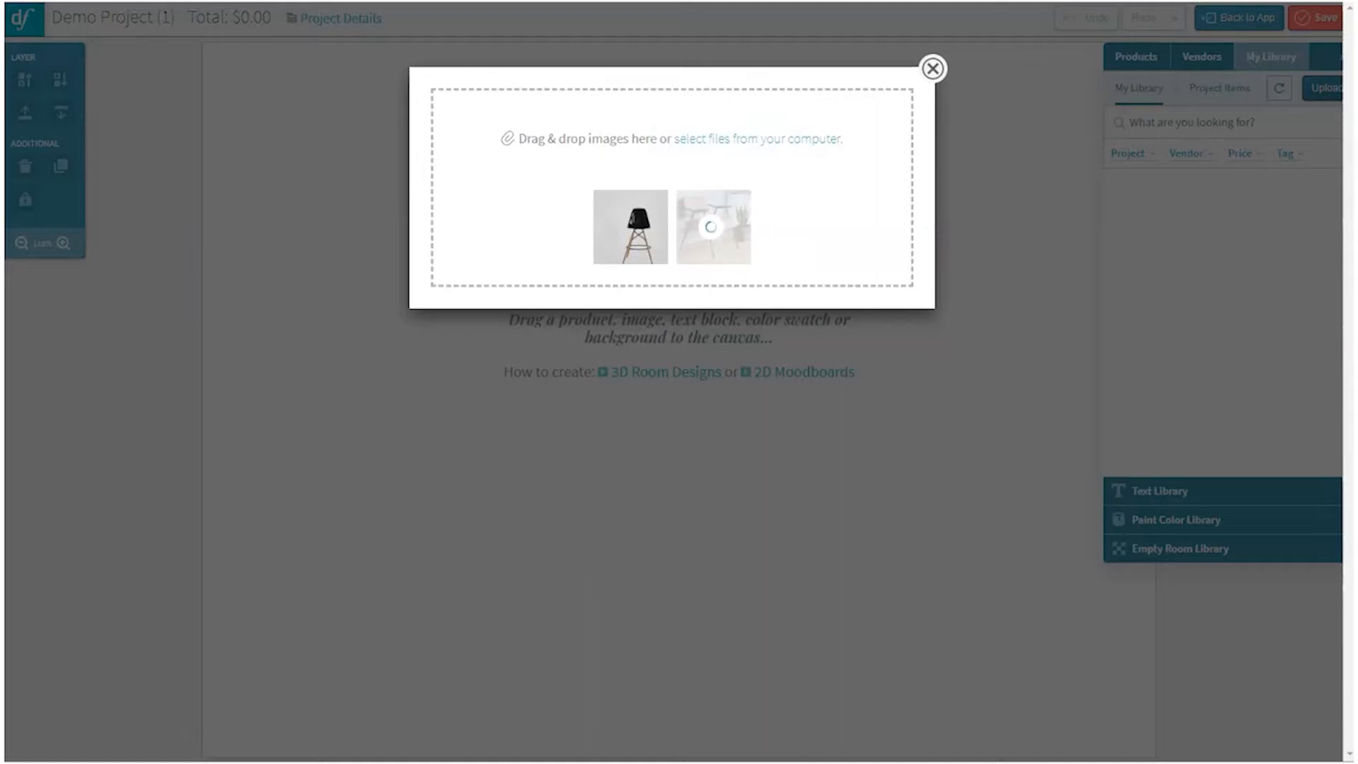
pyautogui.moveTo(7, 308); pyautogui.dragTo(858, 234)
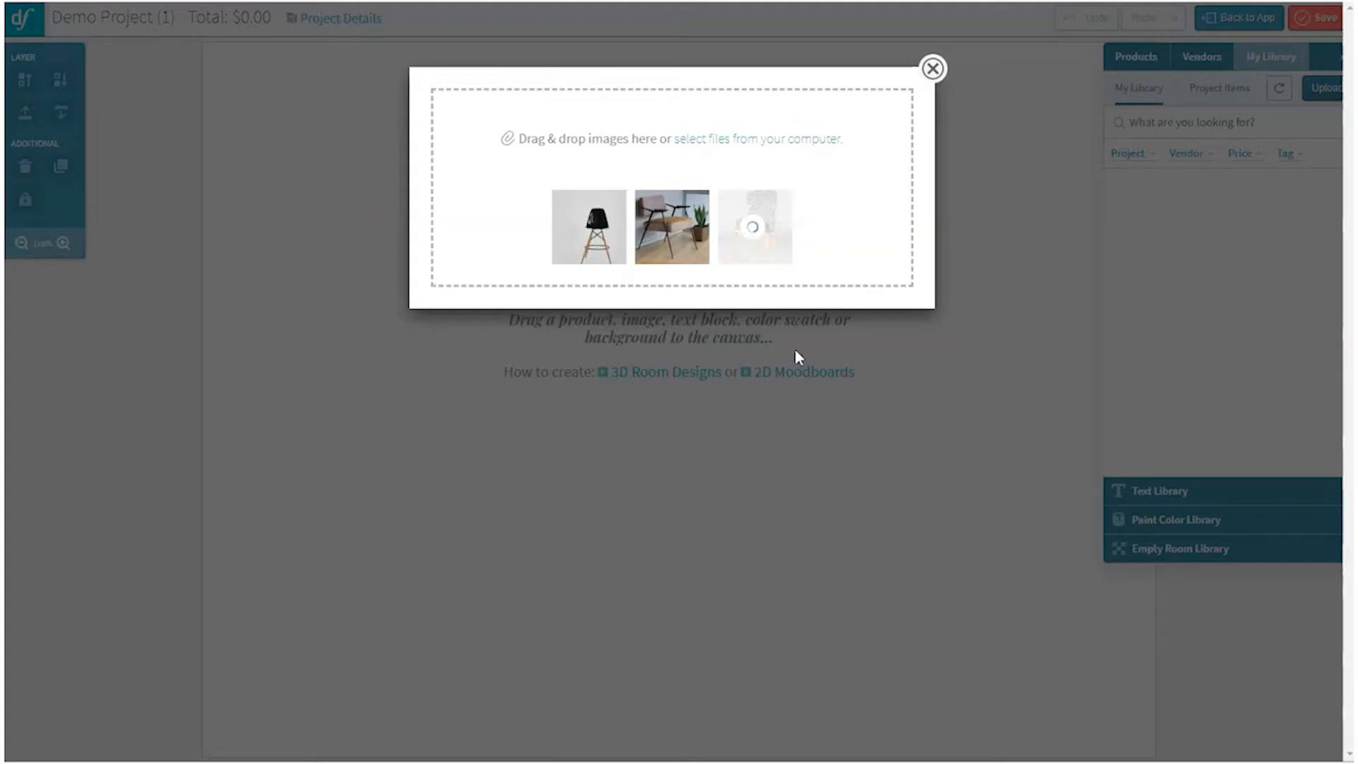
pyautogui.click(643, 325)
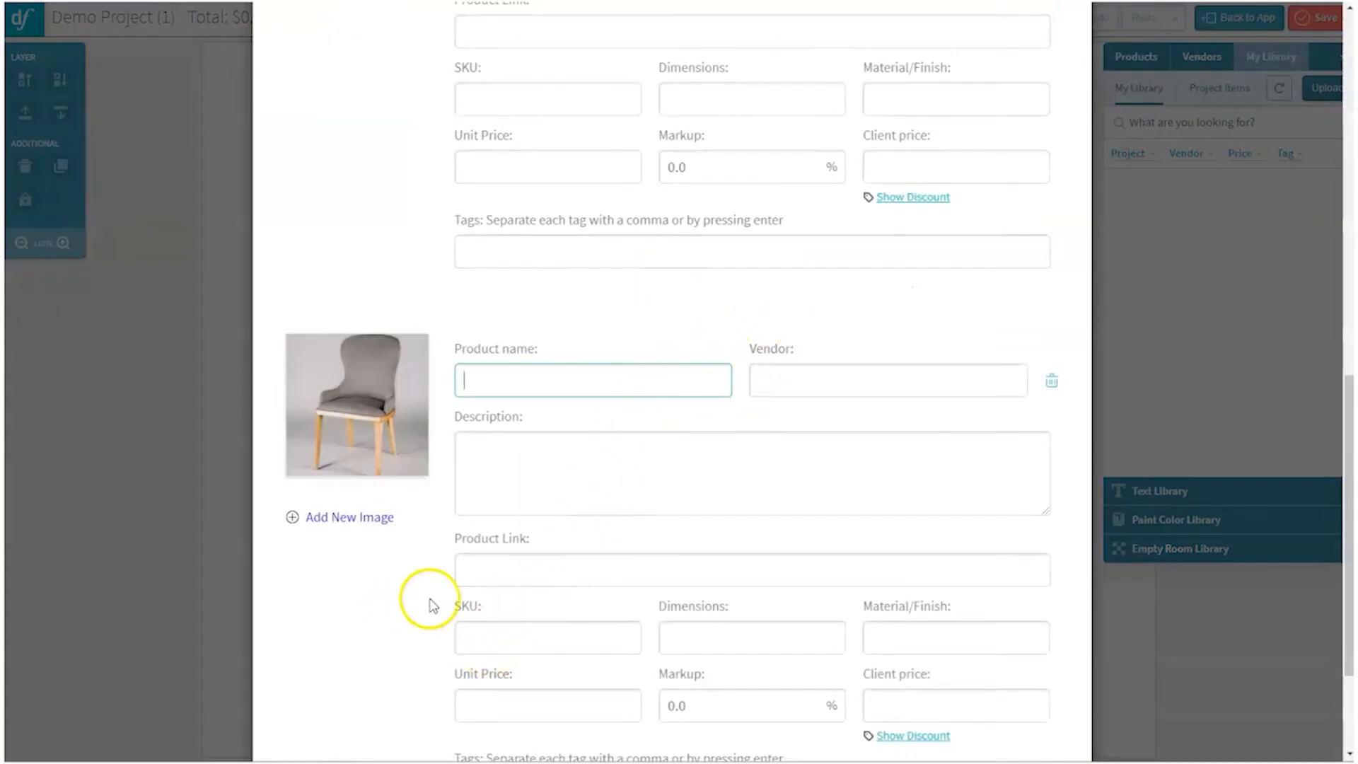
# - Review the detail forms of the three uploaded products and save them to My Library and Demo Project with the fields left blank
pyautogui.scroll(-2, 438, 587)
pyautogui.scroll(10, 379, 591)
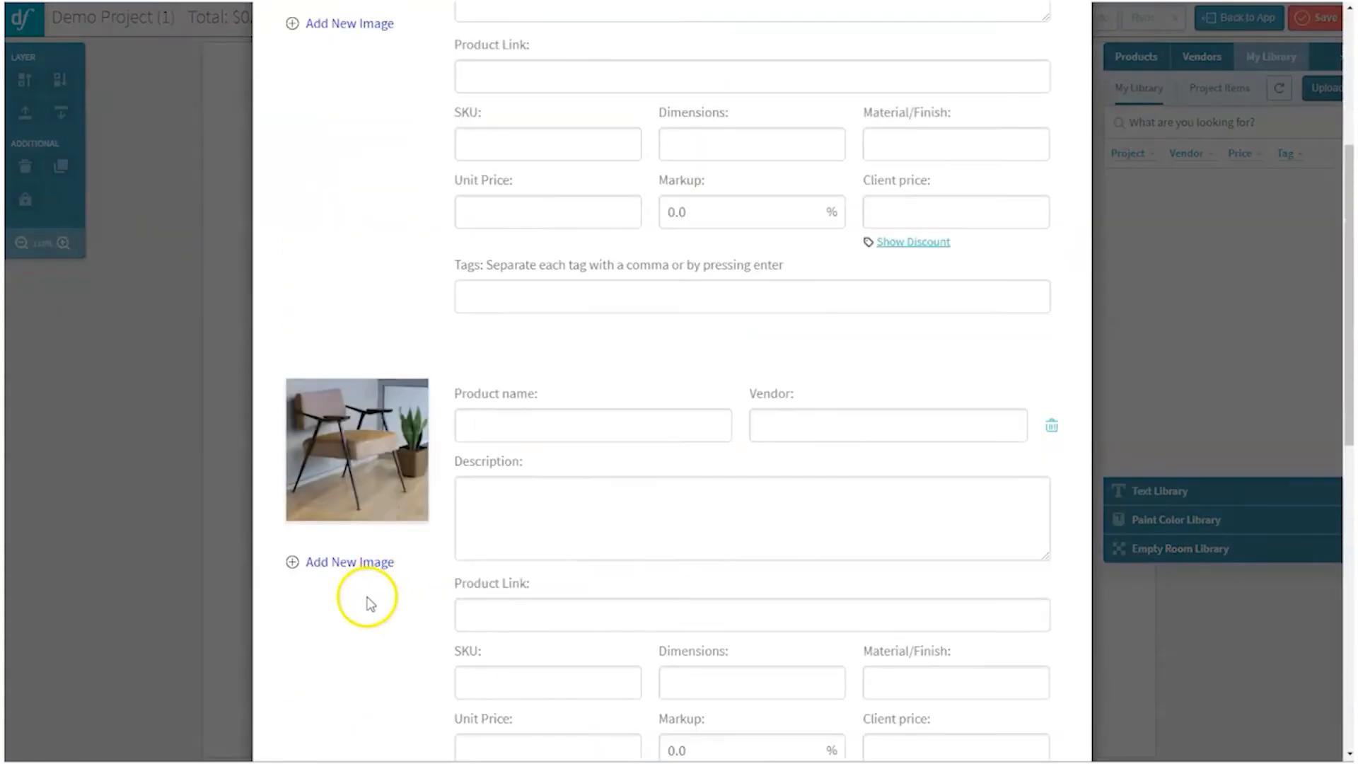
pyautogui.scroll(5, 367, 595)
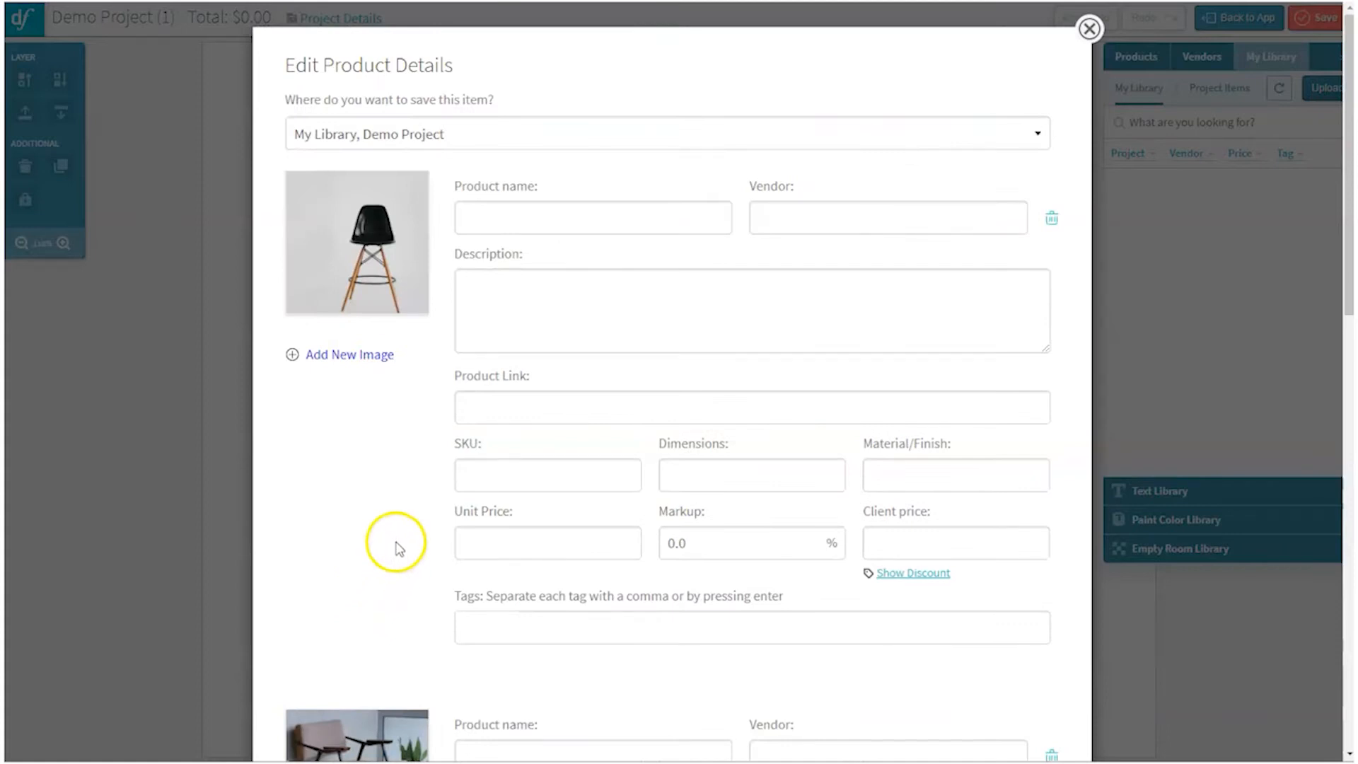
pyautogui.scroll(-1, 407, 551)
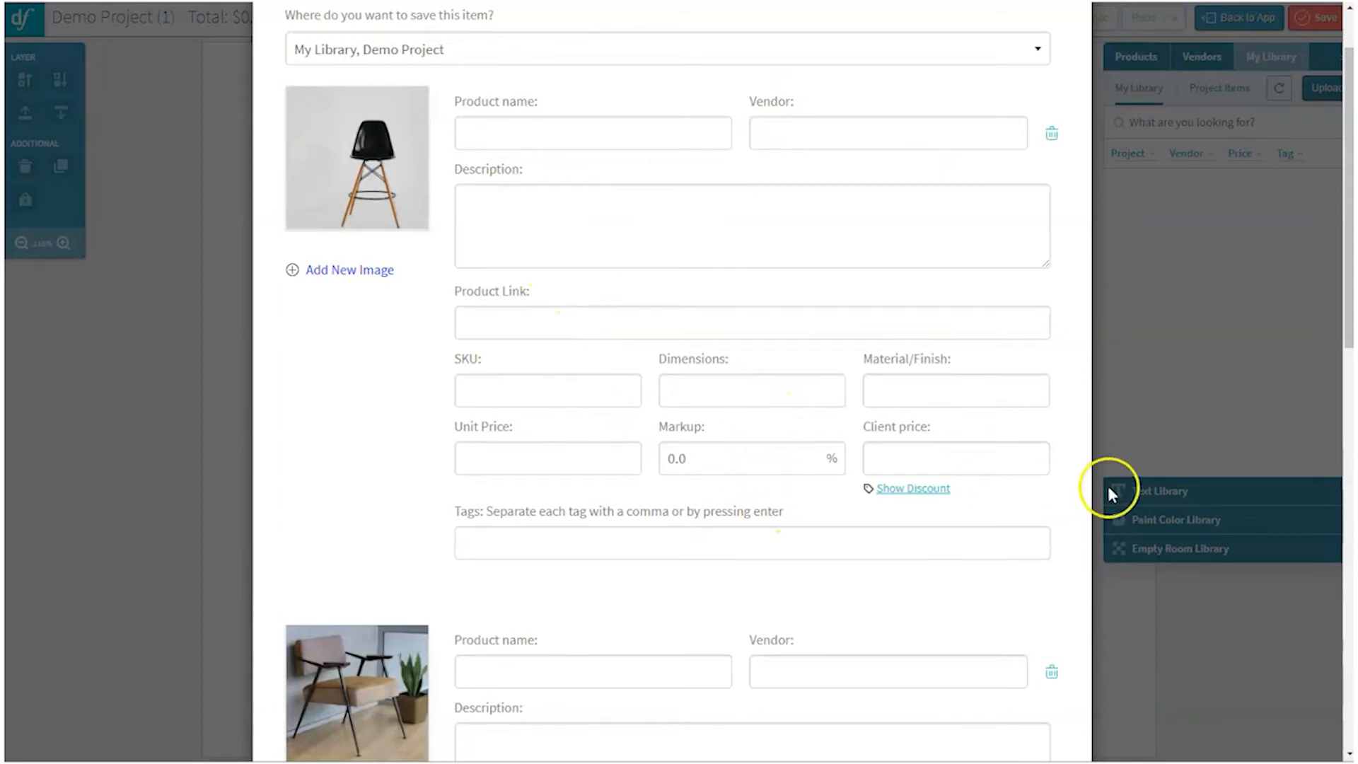
pyautogui.scroll(-5, 813, 340)
pyautogui.scroll(6, 767, 403)
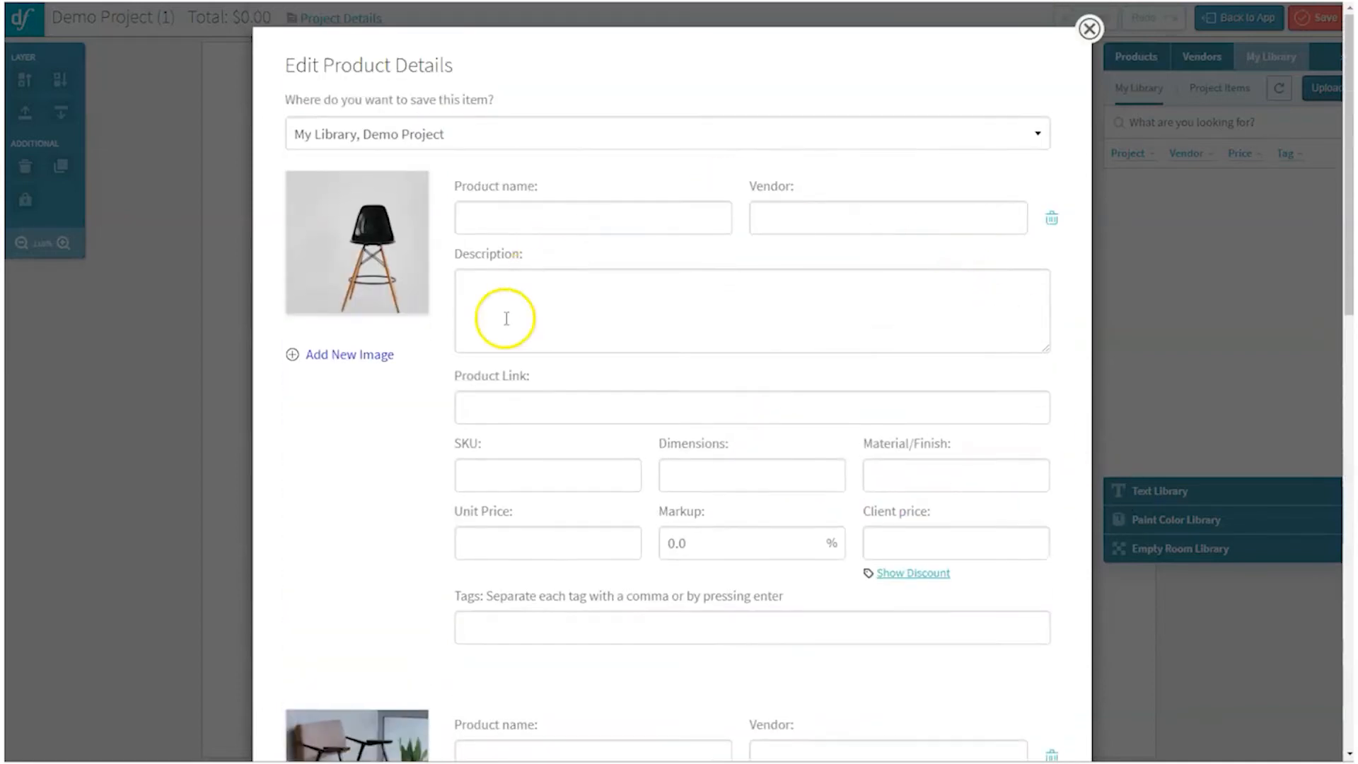
pyautogui.scroll(-6, 651, 403)
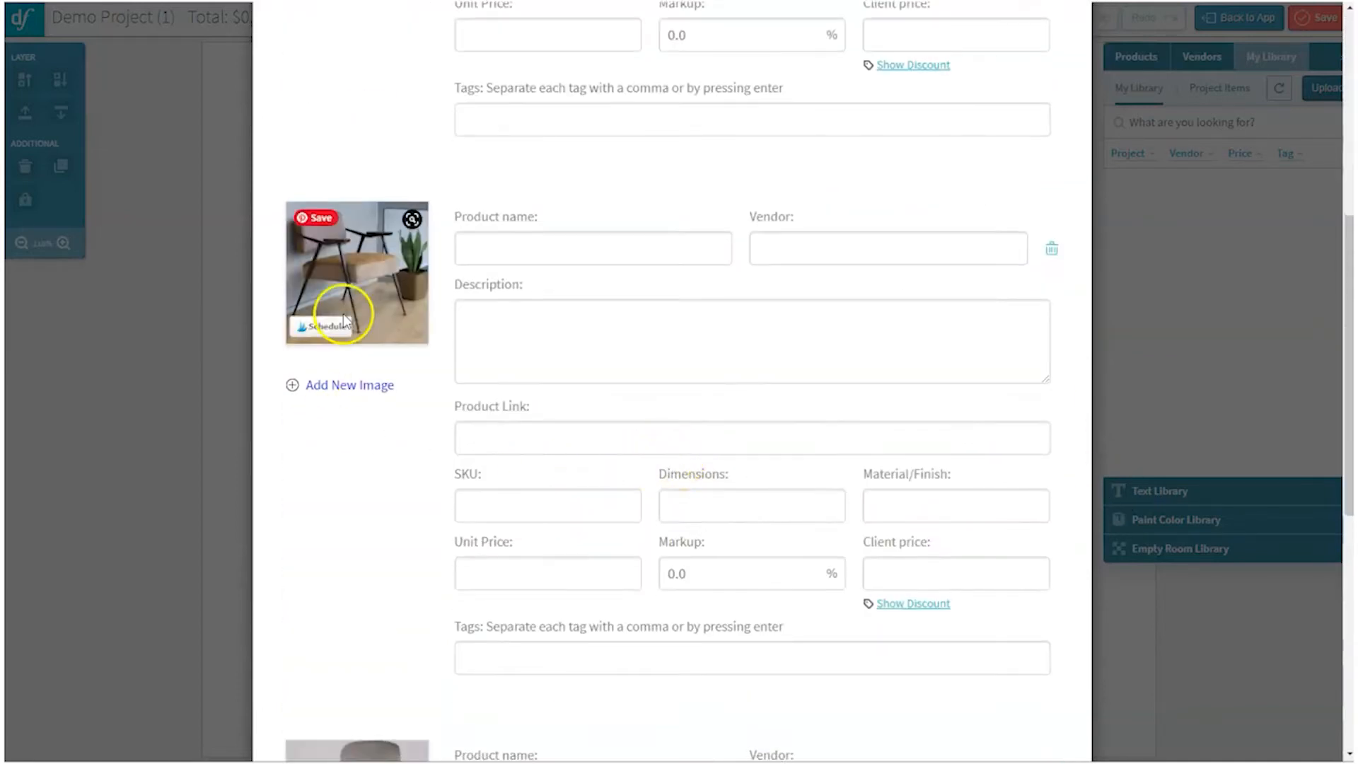
pyautogui.scroll(-8, 703, 379)
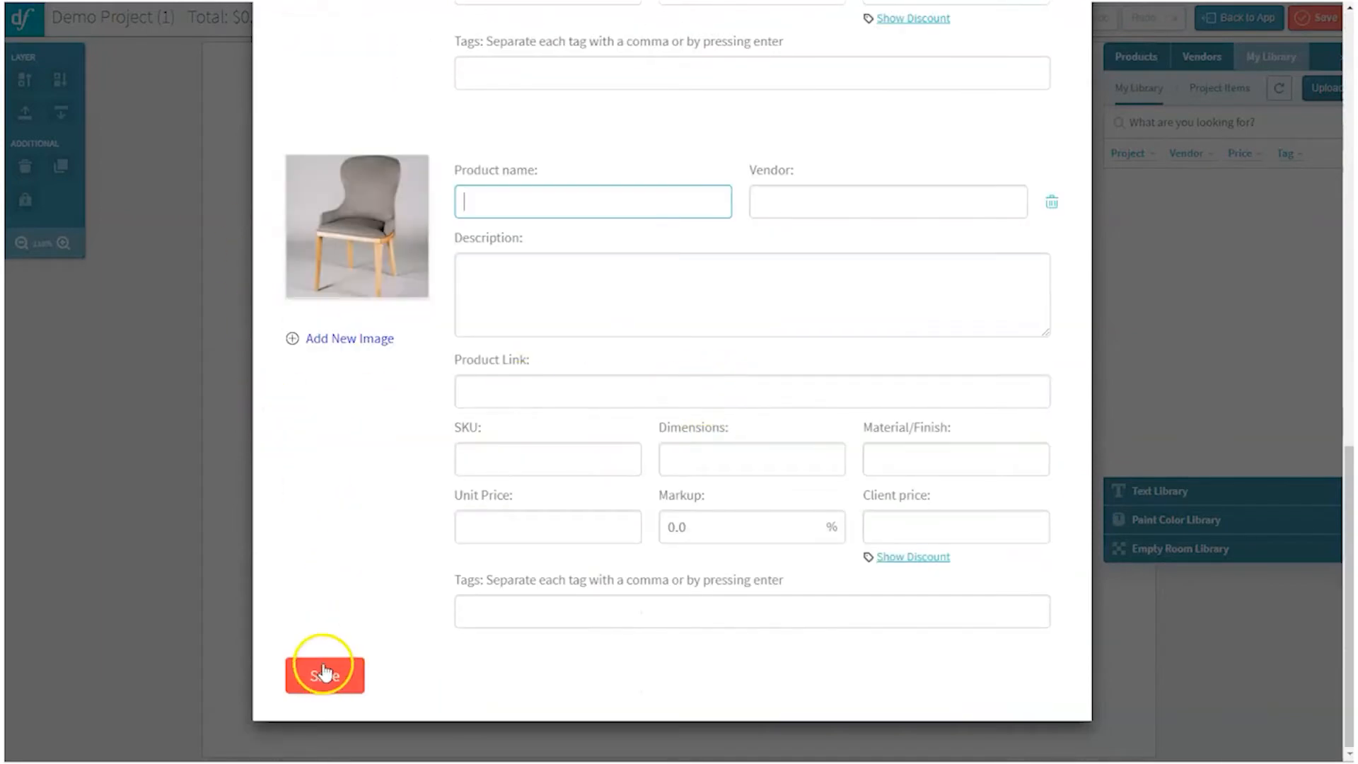
pyautogui.click(325, 671)
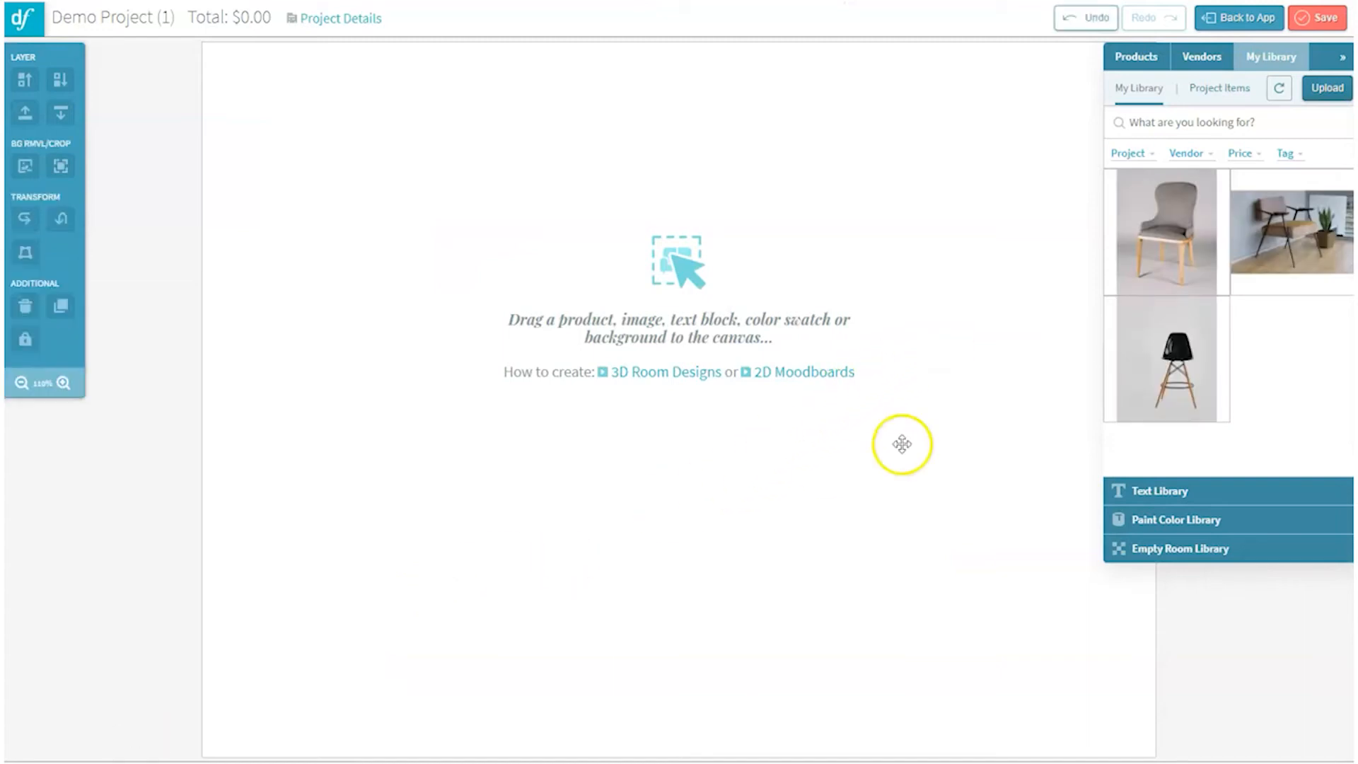
# - Place the grey chair and black stool photos on the canvas, scaled down and side by side in the upper part
pyautogui.moveTo(1173, 251); pyautogui.dragTo(356, 227)
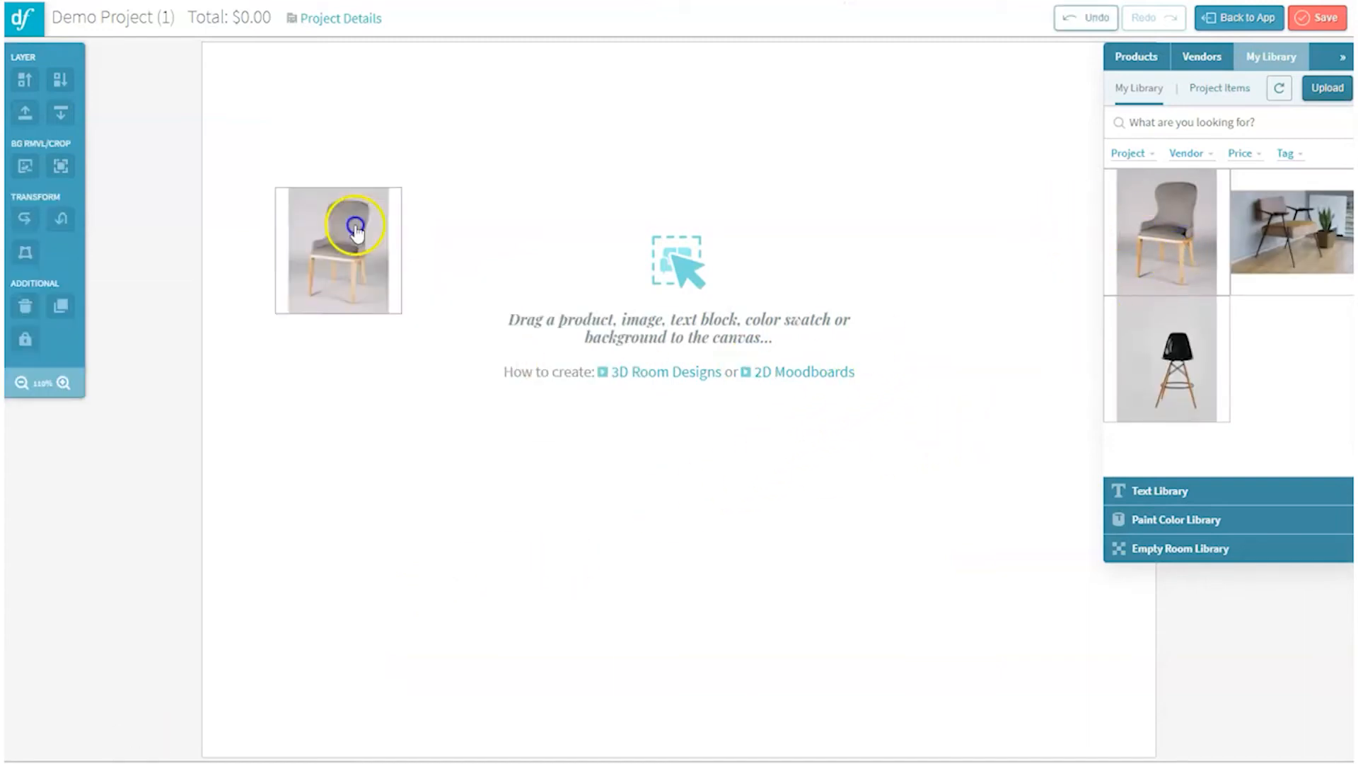
pyautogui.moveTo(1050, 343); pyautogui.dragTo(894, 273)
pyautogui.click(706, 175)
pyautogui.moveTo(706, 175); pyautogui.dragTo(531, 321)
pyautogui.moveTo(499, 425); pyautogui.dragTo(350, 189)
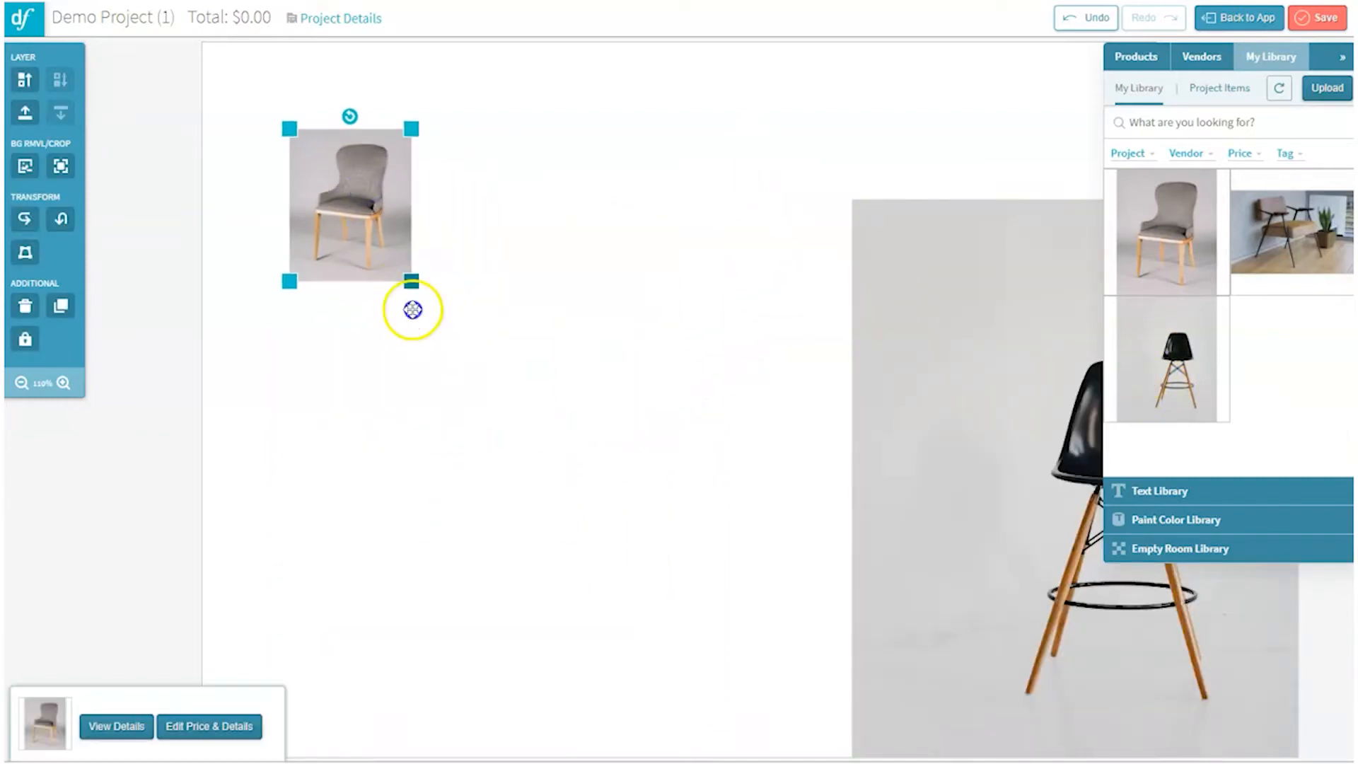
pyautogui.moveTo(412, 284); pyautogui.dragTo(445, 355)
pyautogui.moveTo(971, 473); pyautogui.dragTo(594, 364)
pyautogui.moveTo(931, 73); pyautogui.dragTo(803, 206)
pyautogui.moveTo(697, 364); pyautogui.dragTo(594, 241)
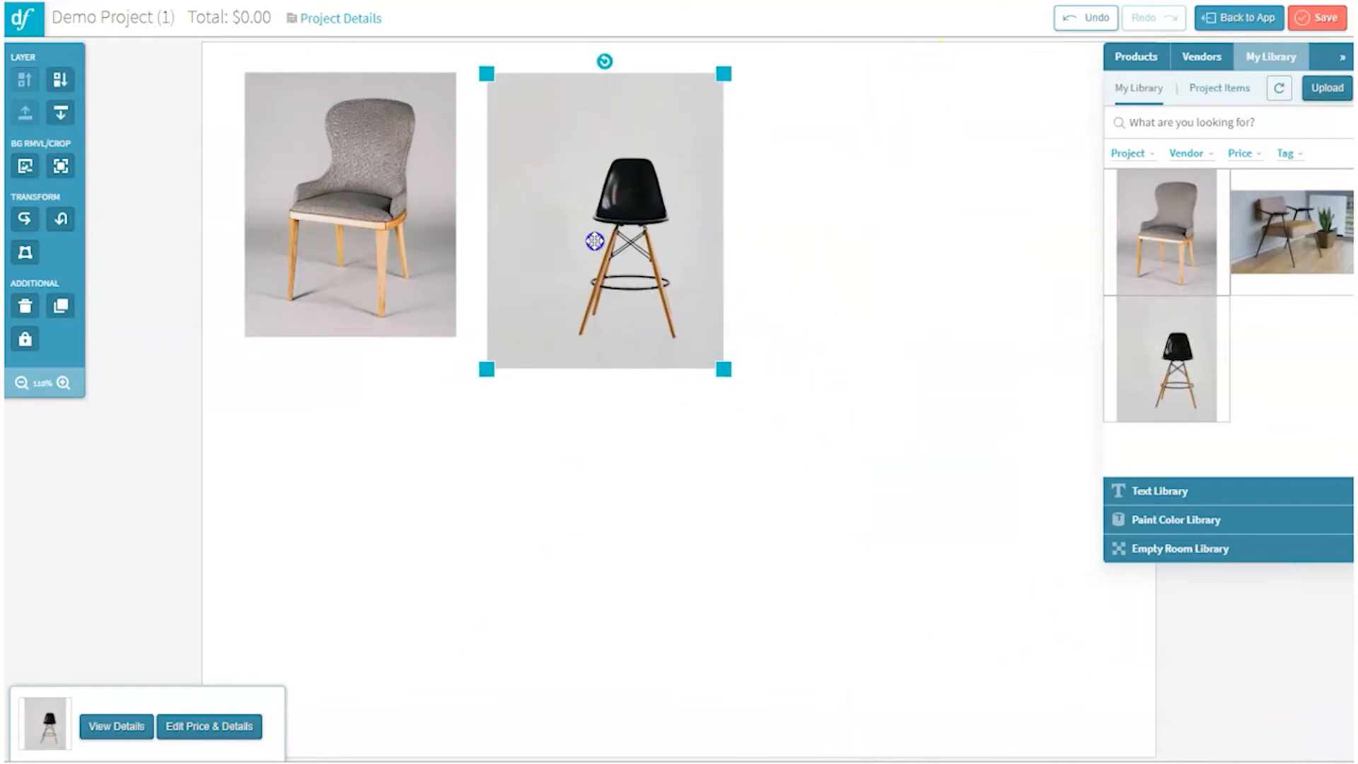
# - Add the armchair photo below the other two images and scale it down
pyautogui.moveTo(1313, 250); pyautogui.dragTo(566, 536)
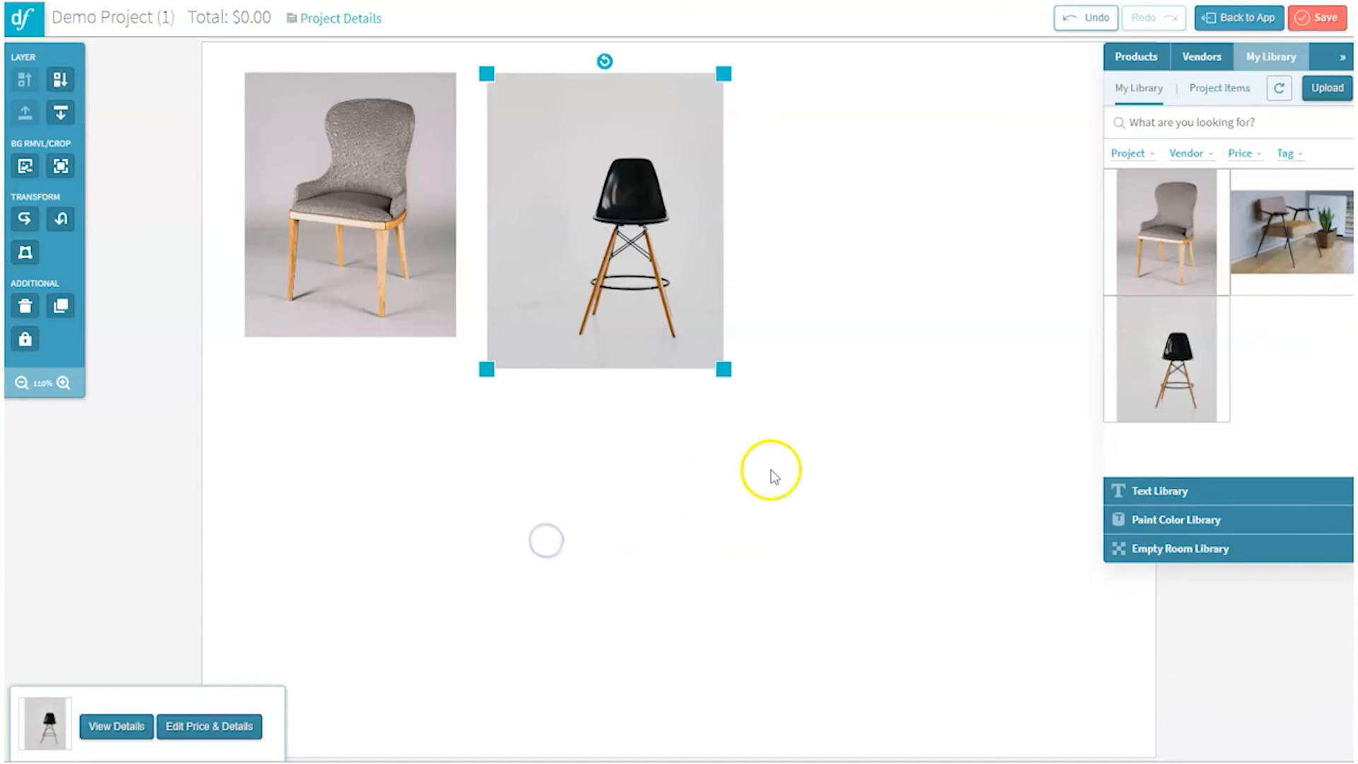
pyautogui.moveTo(826, 628); pyautogui.dragTo(601, 546)
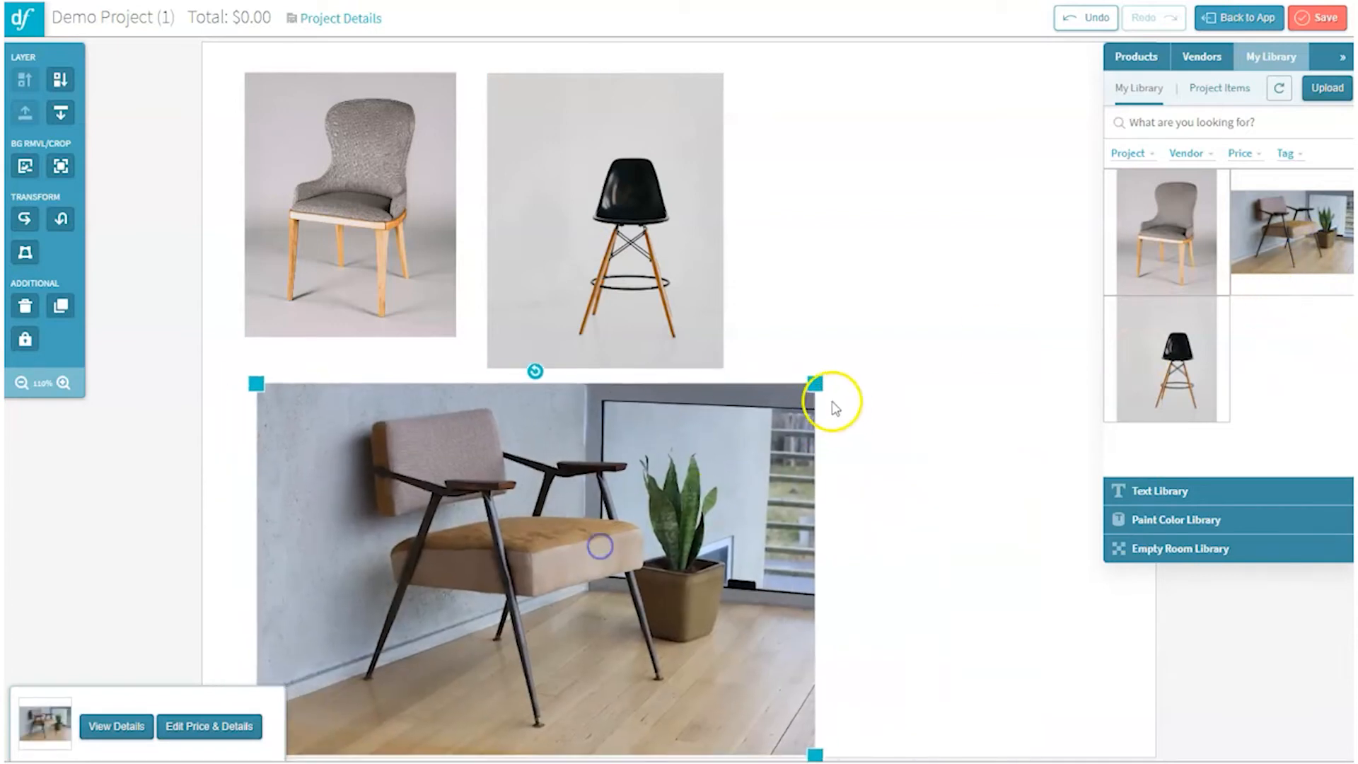
pyautogui.moveTo(813, 387); pyautogui.dragTo(721, 452)
# - Rearrange the photos with the black stool on the left, the armchair in the middle and the grey chair on the right
pyautogui.moveTo(560, 575); pyautogui.dragTo(956, 382)
pyautogui.moveTo(626, 315); pyautogui.dragTo(394, 594)
pyautogui.moveTo(939, 417); pyautogui.dragTo(709, 487)
pyautogui.moveTo(389, 267); pyautogui.dragTo(1058, 324)
pyautogui.click(680, 212)
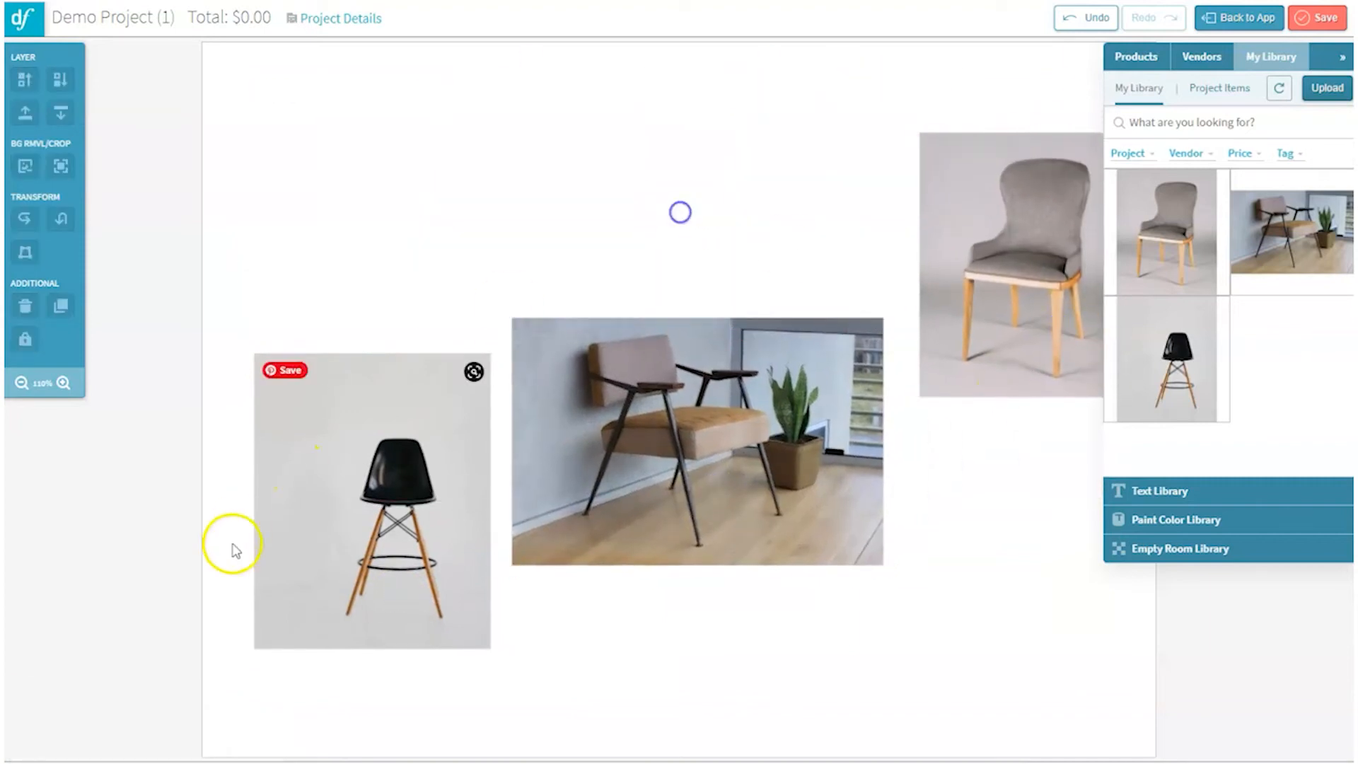
# - Auto-remove the black stool photo's background with a color range of 66, save it and move the stool slightly up
pyautogui.click(461, 485)
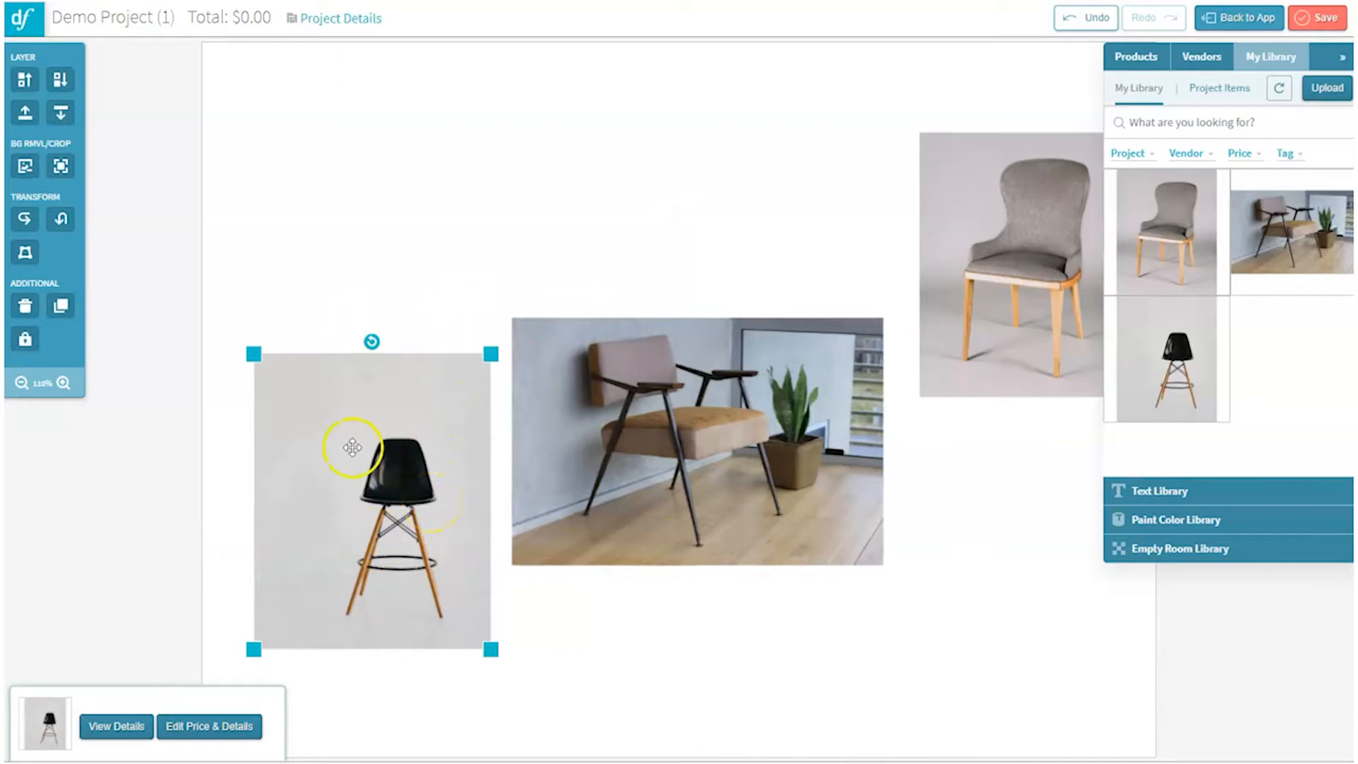
pyautogui.click(8, 165)
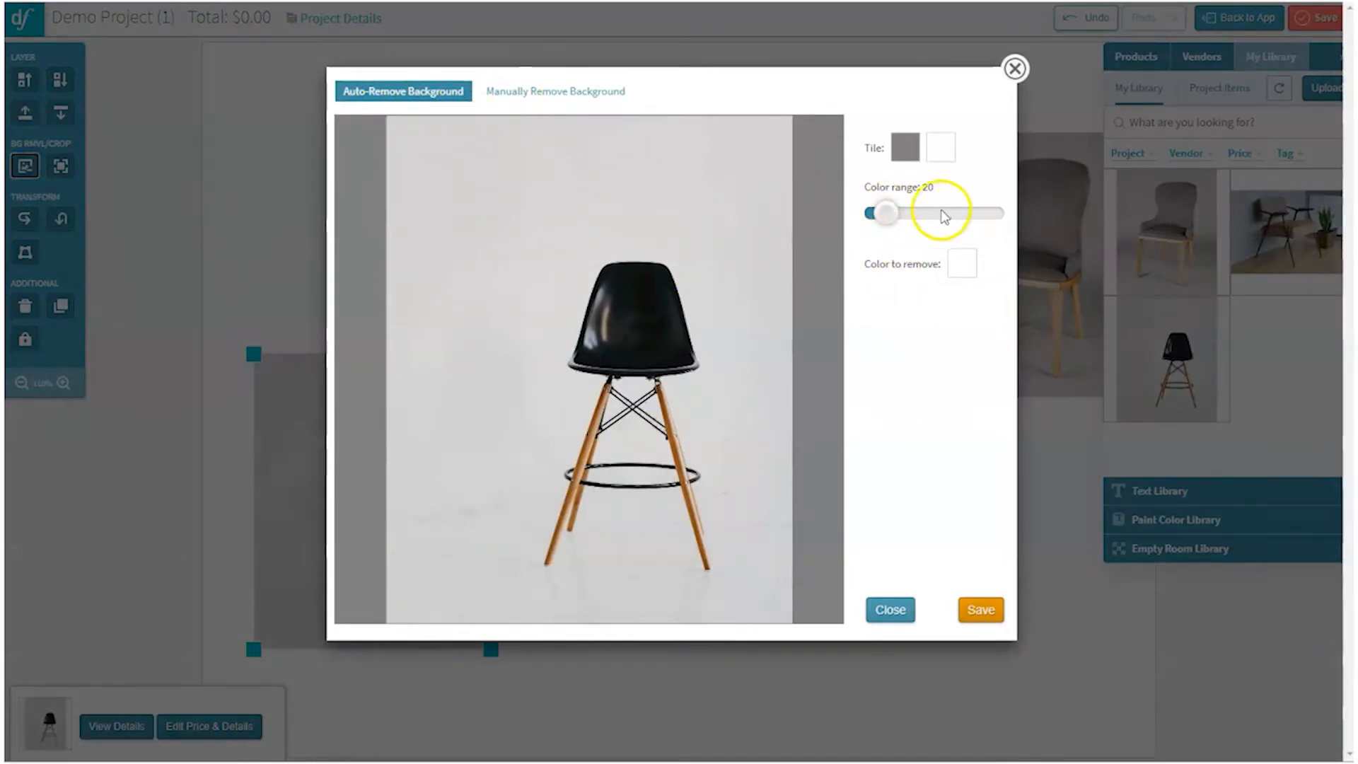
pyautogui.moveTo(895, 218)
pyautogui.mouseDown()
pyautogui.moveTo(921, 219)
pyautogui.moveTo(885, 215)
pyautogui.moveTo(904, 218)
pyautogui.mouseUp()
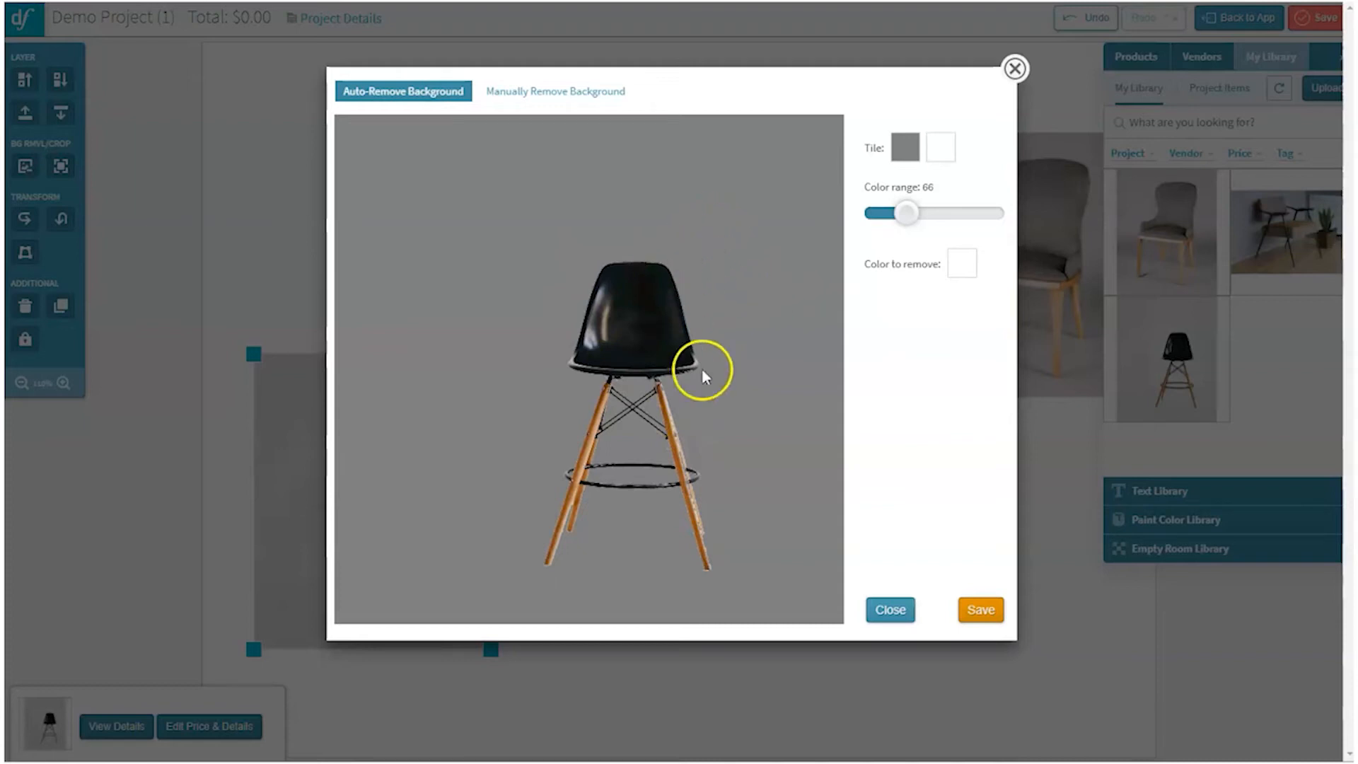
pyautogui.click(979, 611)
pyautogui.moveTo(404, 501); pyautogui.dragTo(412, 448)
pyautogui.click(615, 256)
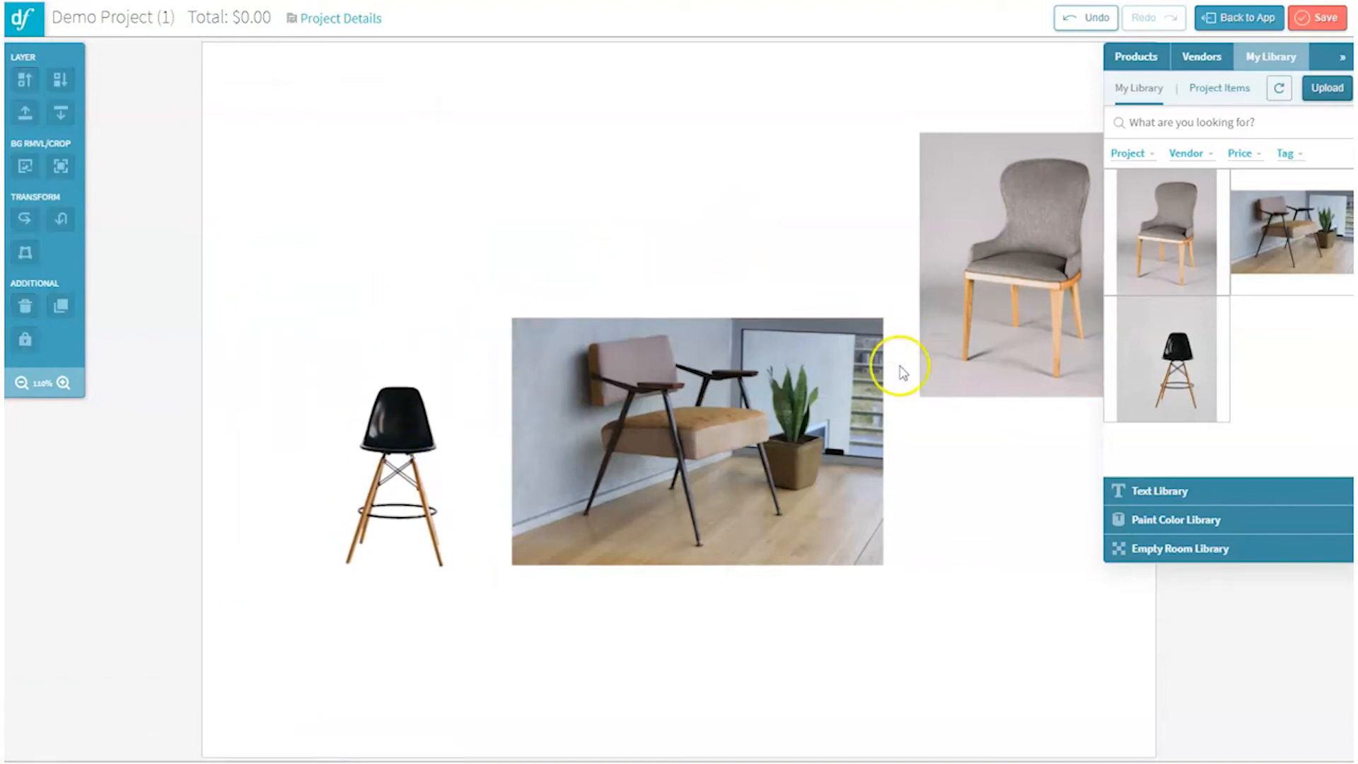
# - Open background removal for the armchair photo, lower the auto-remove color range to 0 and switch to manual removal
pyautogui.click(758, 444)
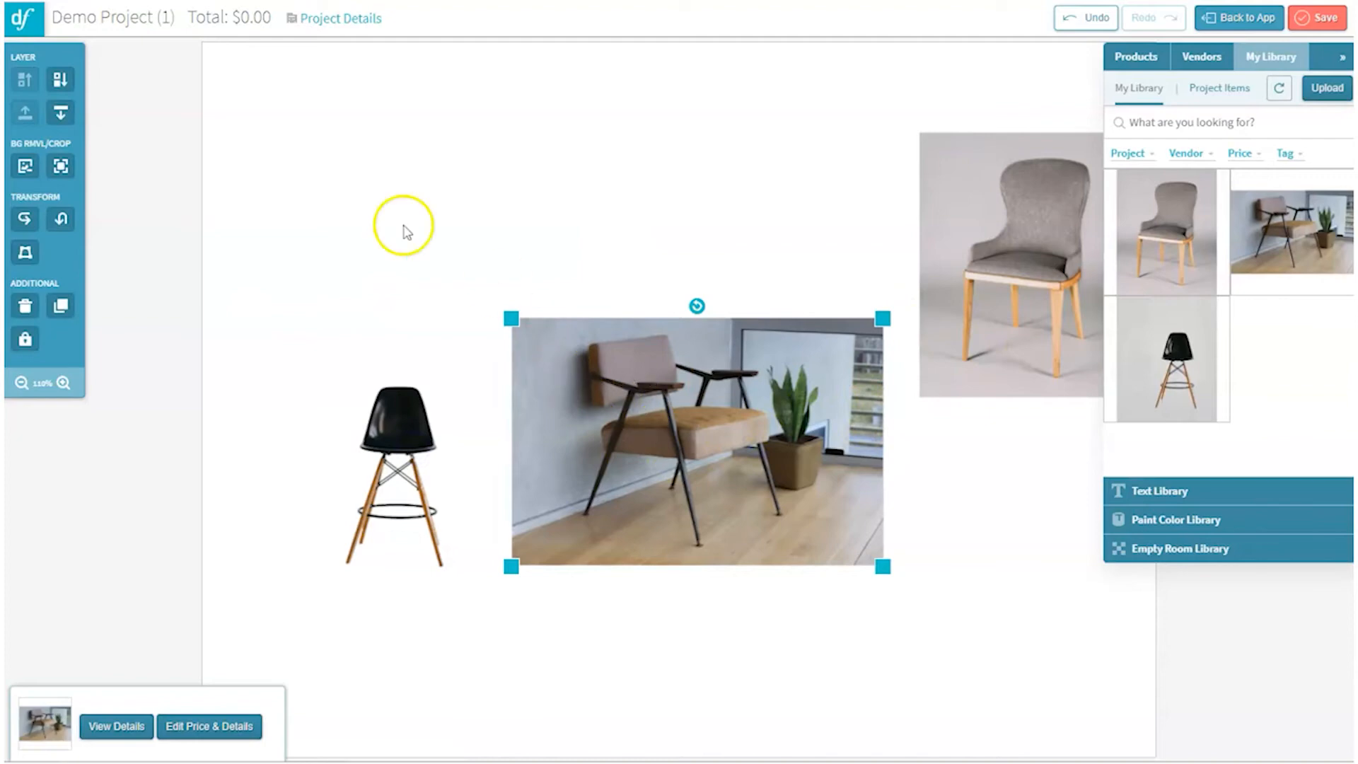
pyautogui.click(25, 165)
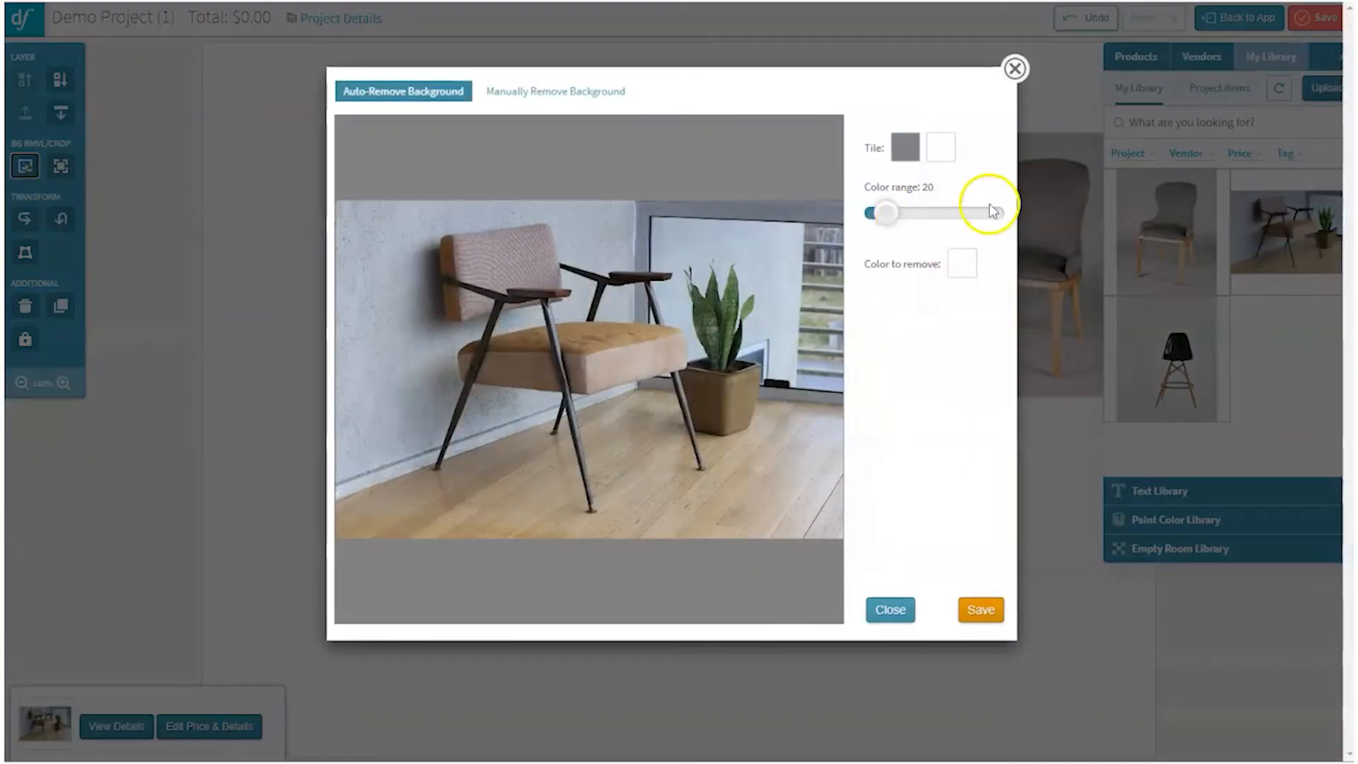
pyautogui.moveTo(884, 213); pyautogui.dragTo(847, 228)
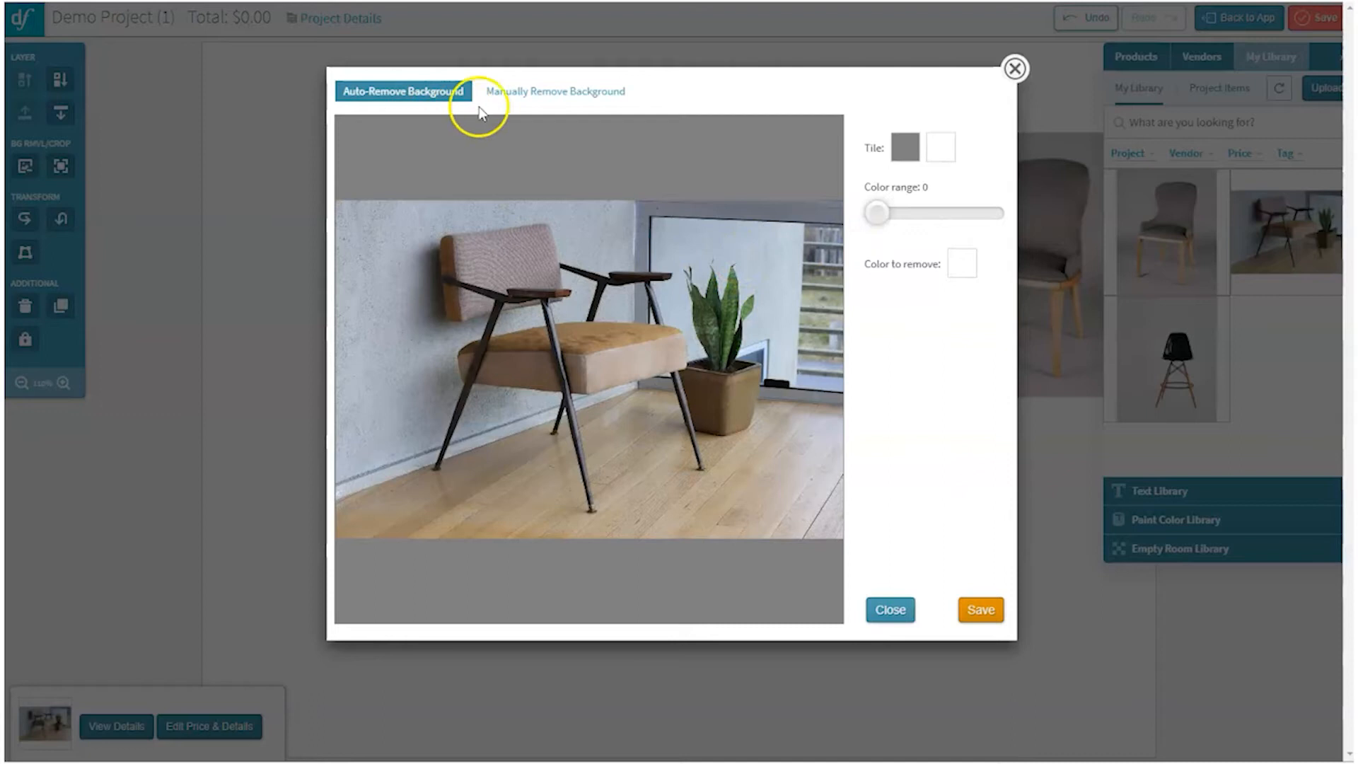
pyautogui.click(579, 92)
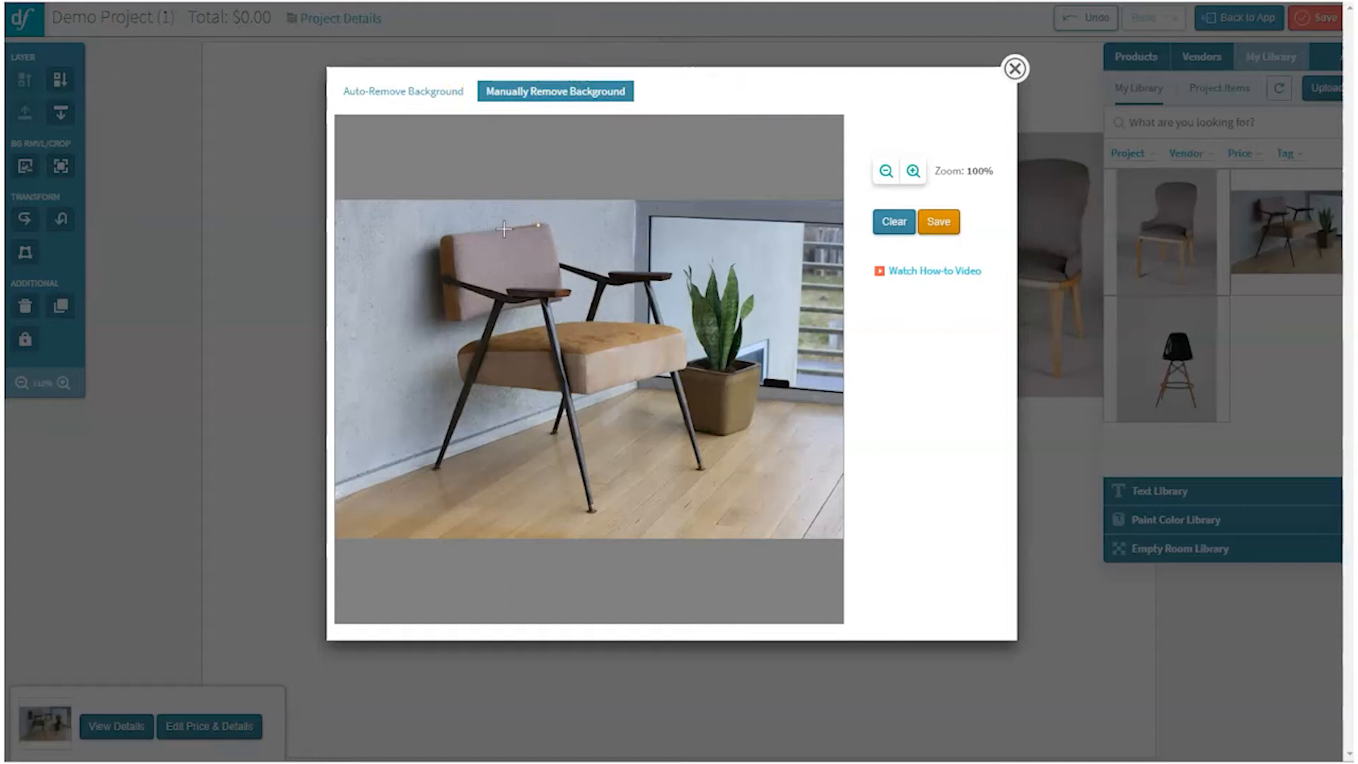
# - Trace the armchair's outer outline point by point around the backrest, legs, seat and armrests, closing it at the backrest
pyautogui.click(466, 233)
pyautogui.click(450, 238)
pyautogui.click(464, 384)
pyautogui.click(437, 470)
pyautogui.click(594, 507)
pyautogui.click(588, 397)
pyautogui.click(669, 374)
pyautogui.click(668, 326)
pyautogui.click(608, 273)
pyautogui.click(540, 225)
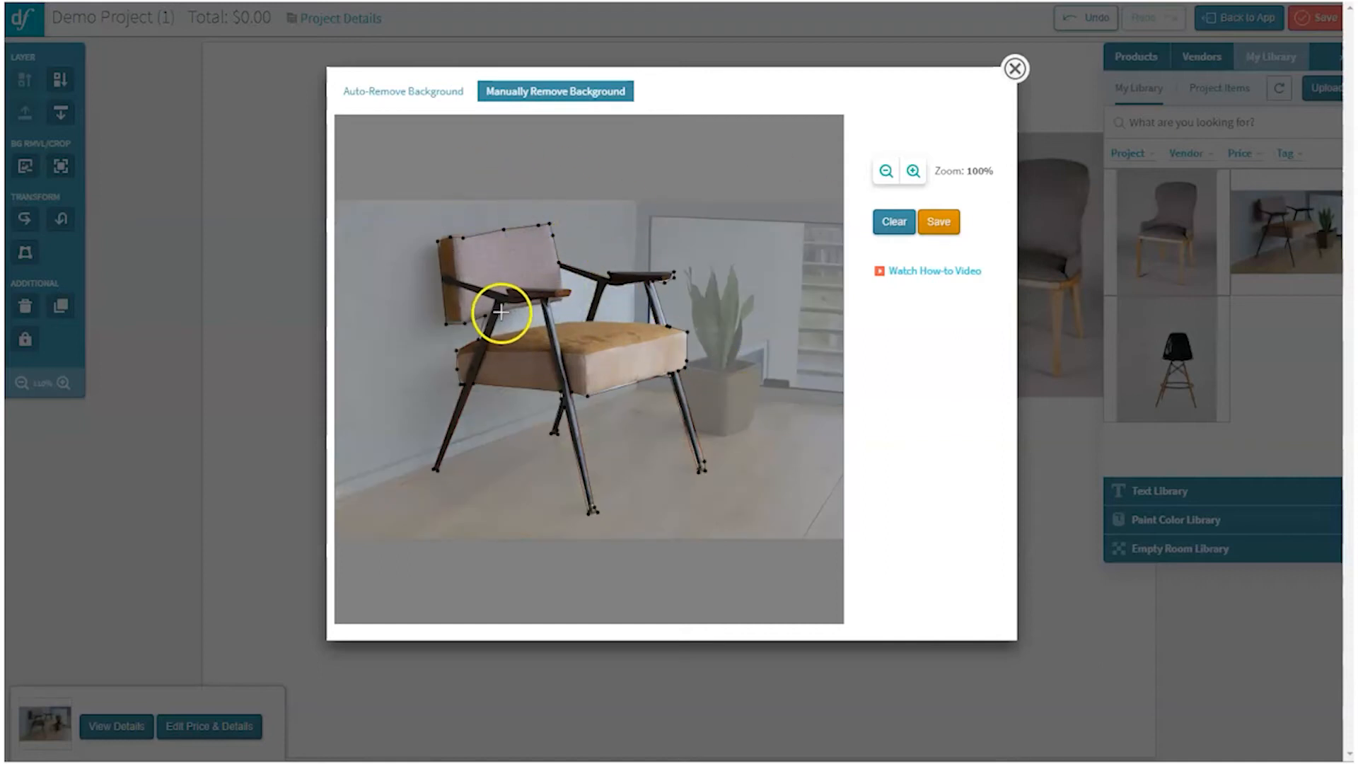
# - Cut out the background gaps between the armchair's armrests, backrest and seat, and save the cutout
pyautogui.click(492, 337)
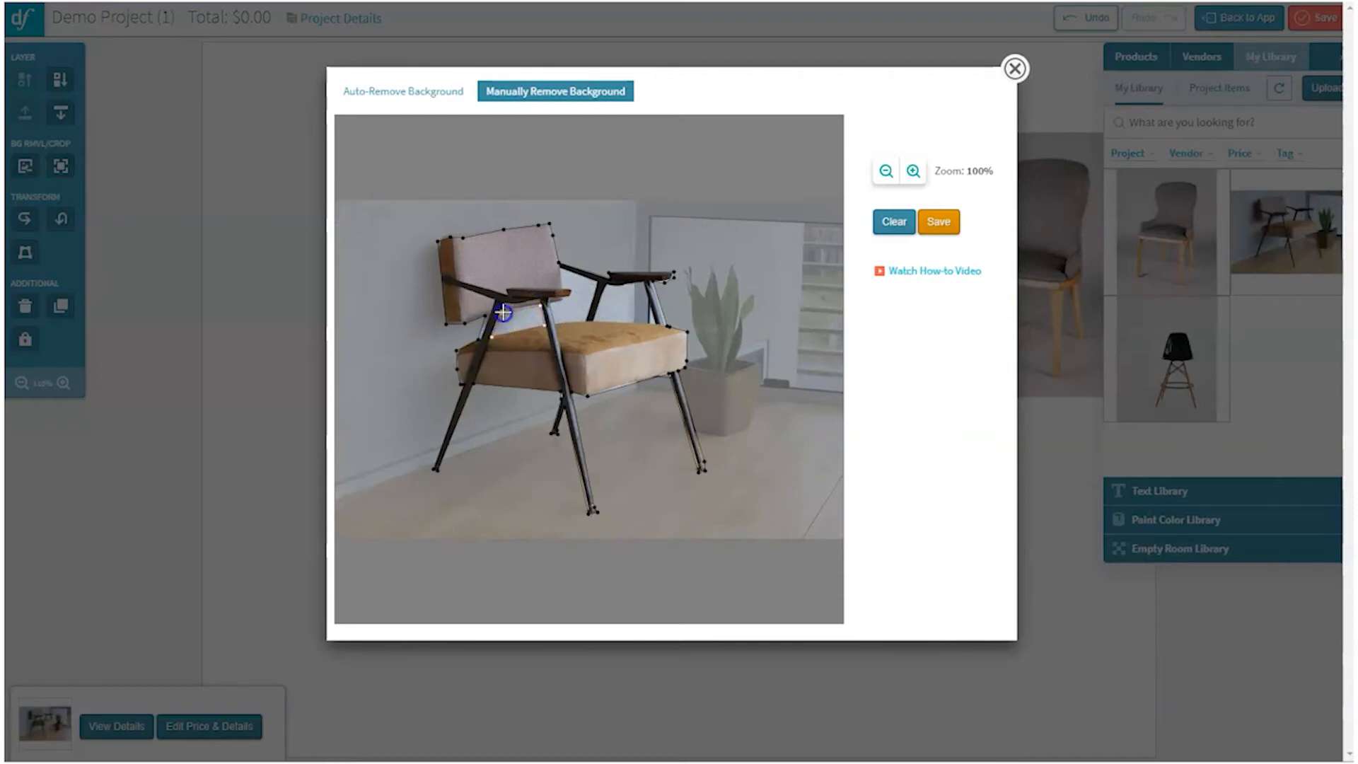
pyautogui.click(558, 269)
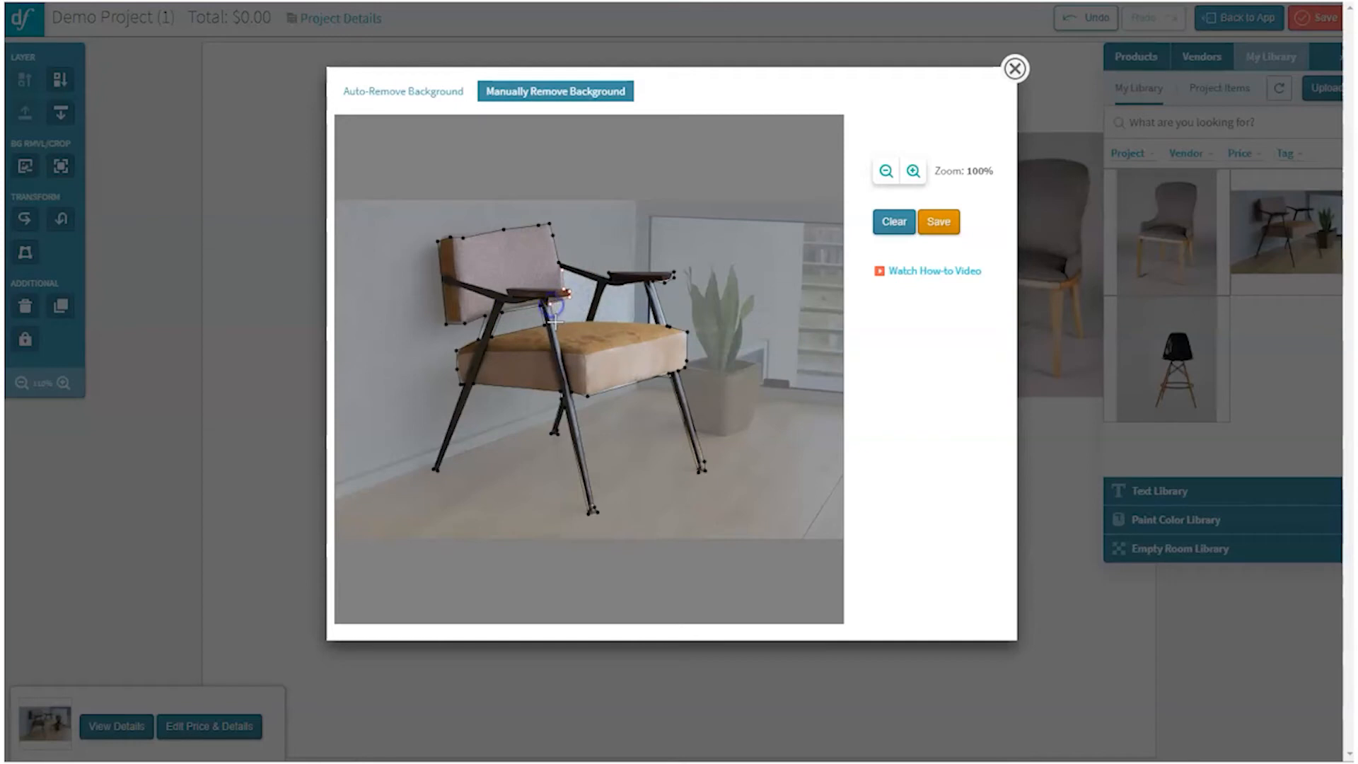
pyautogui.click(596, 281)
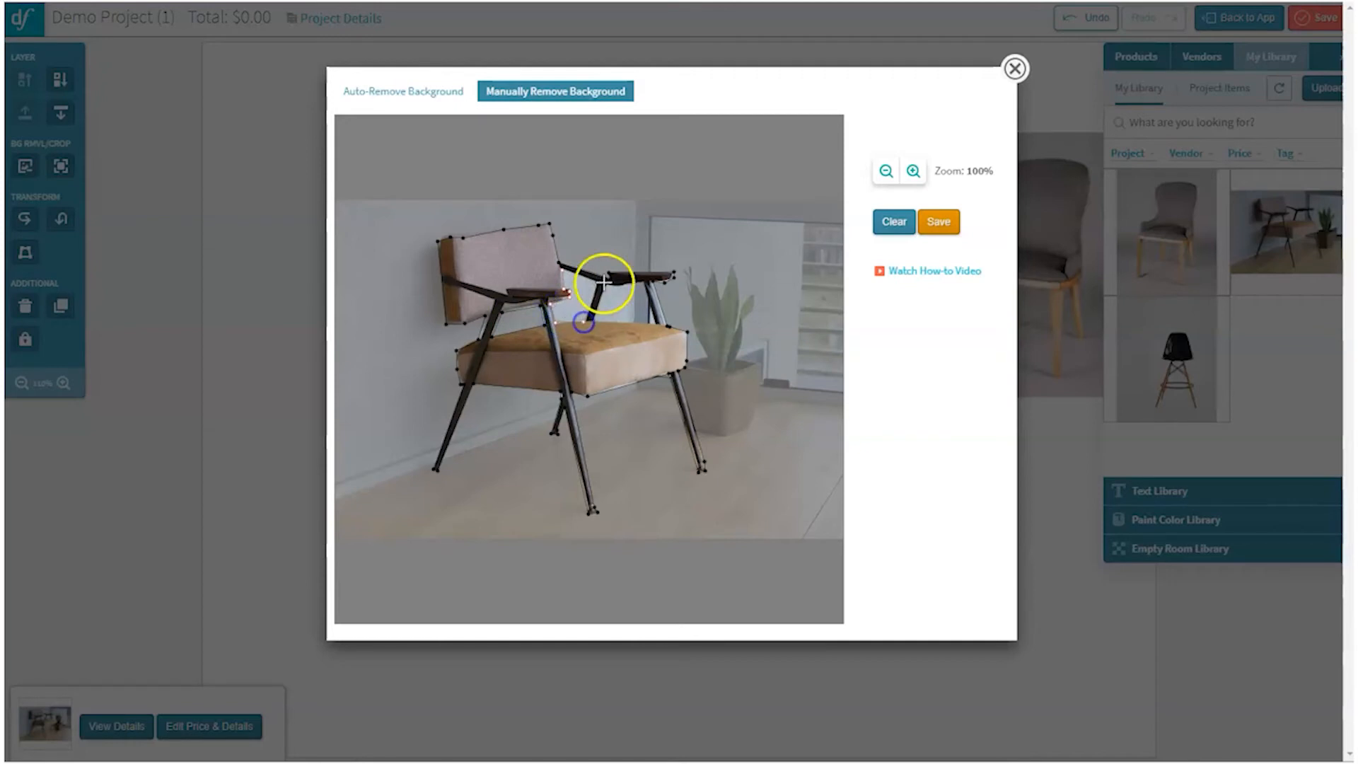
pyautogui.click(560, 267)
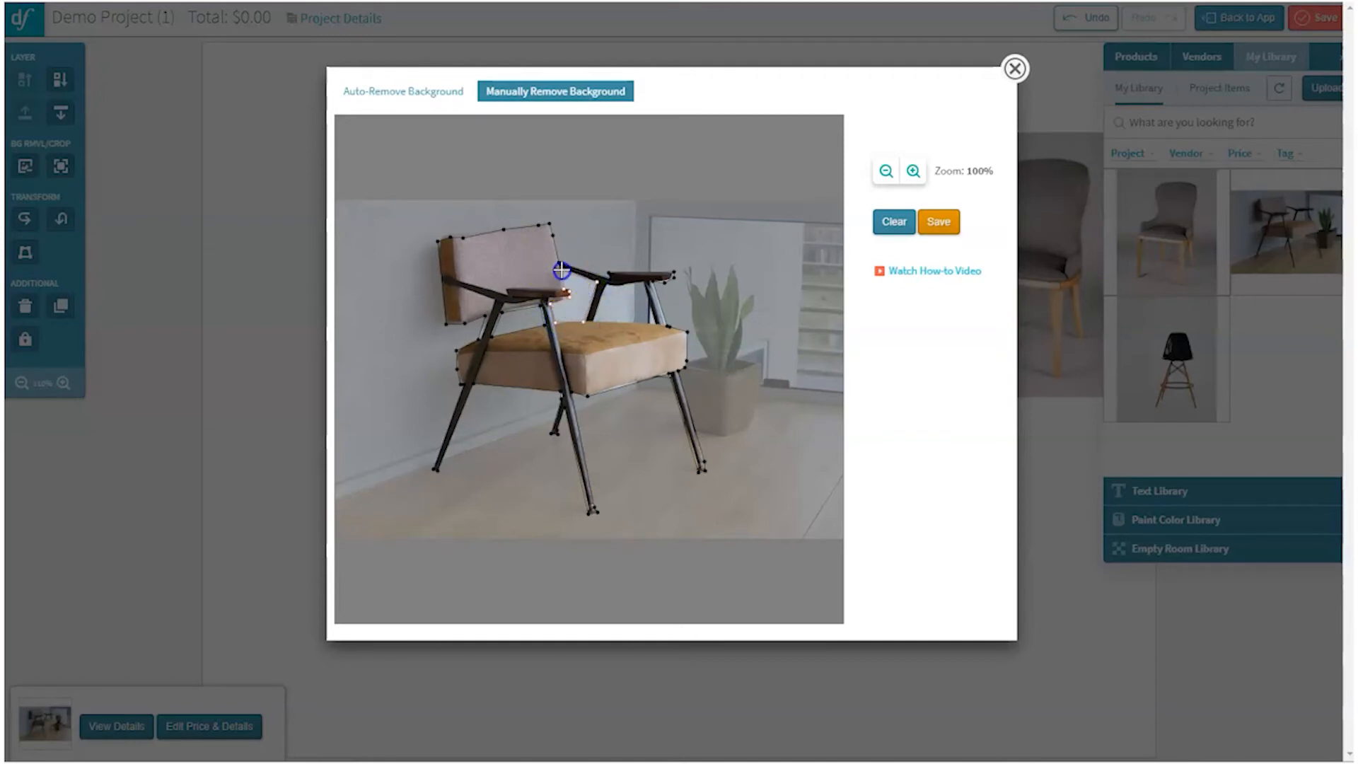
pyautogui.click(606, 285)
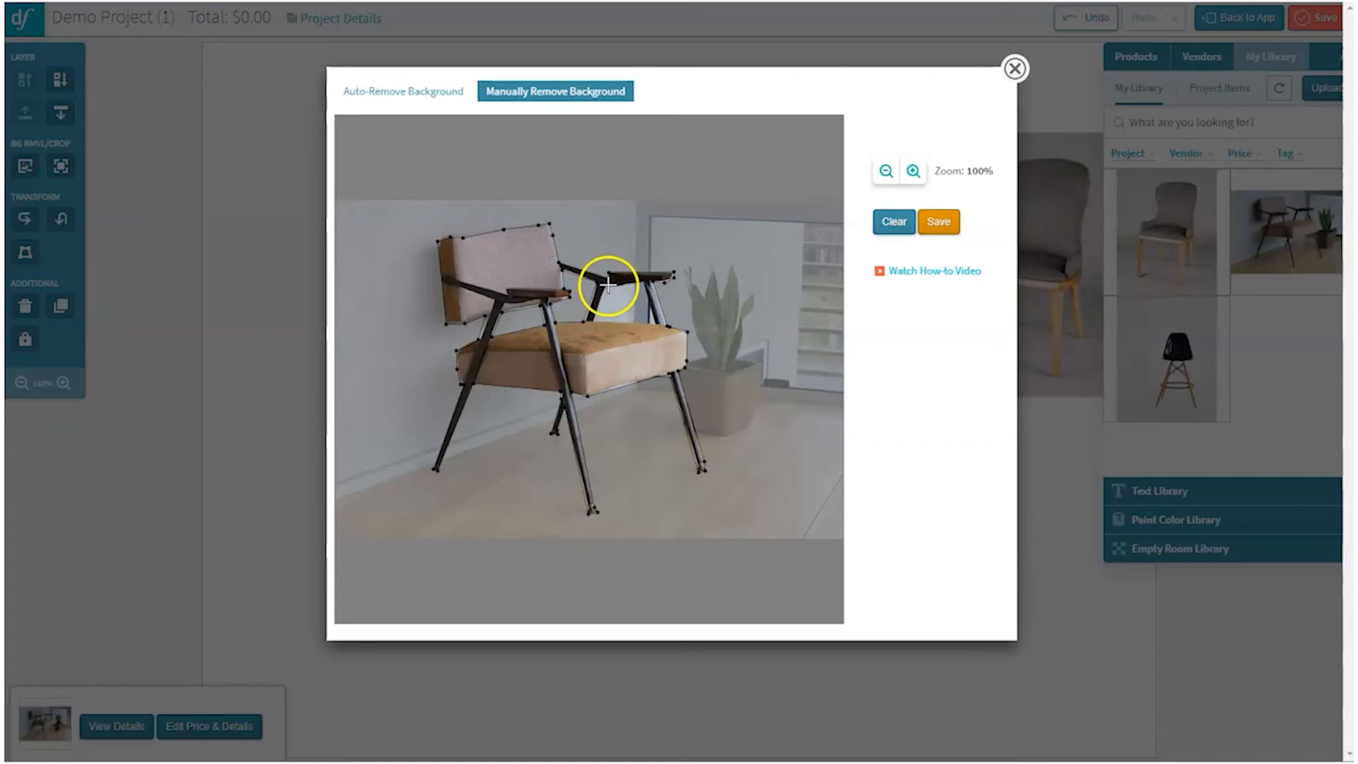
pyautogui.click(596, 321)
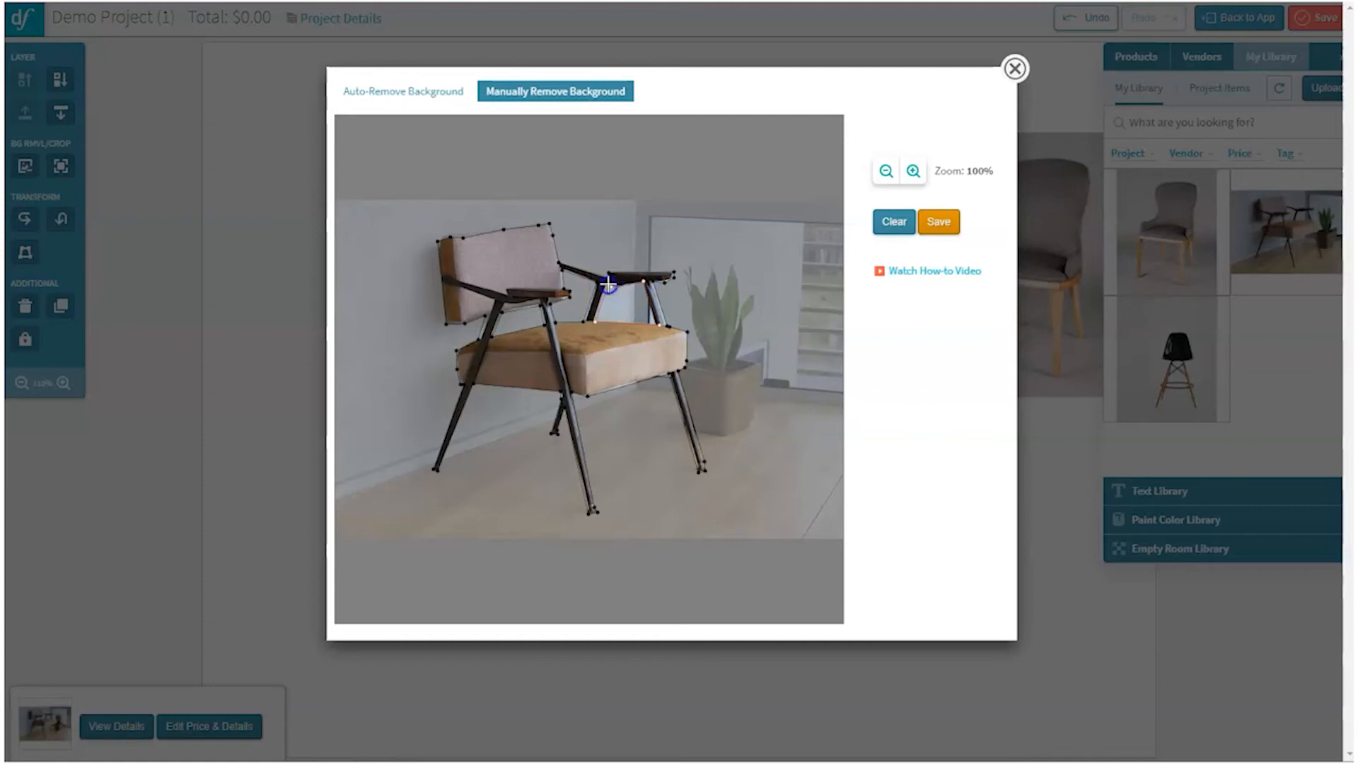
pyautogui.click(938, 221)
# - Position the armchair cutout and the black stool next to each other in the middle-left area of the canvas
pyautogui.moveTo(504, 390); pyautogui.dragTo(604, 344)
pyautogui.moveTo(425, 444); pyautogui.dragTo(407, 303)
pyautogui.moveTo(606, 343); pyautogui.dragTo(614, 340)
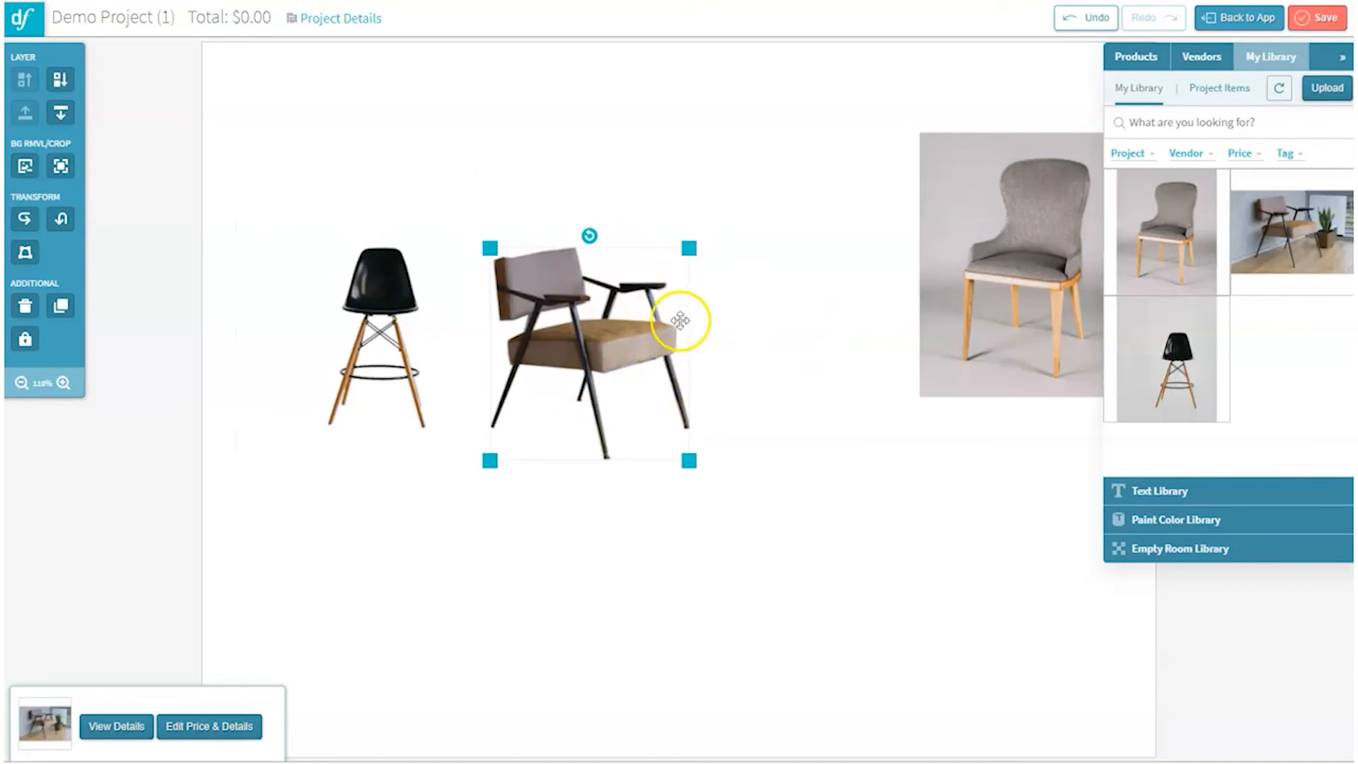
pyautogui.click(712, 345)
pyautogui.moveTo(630, 382); pyautogui.dragTo(587, 345)
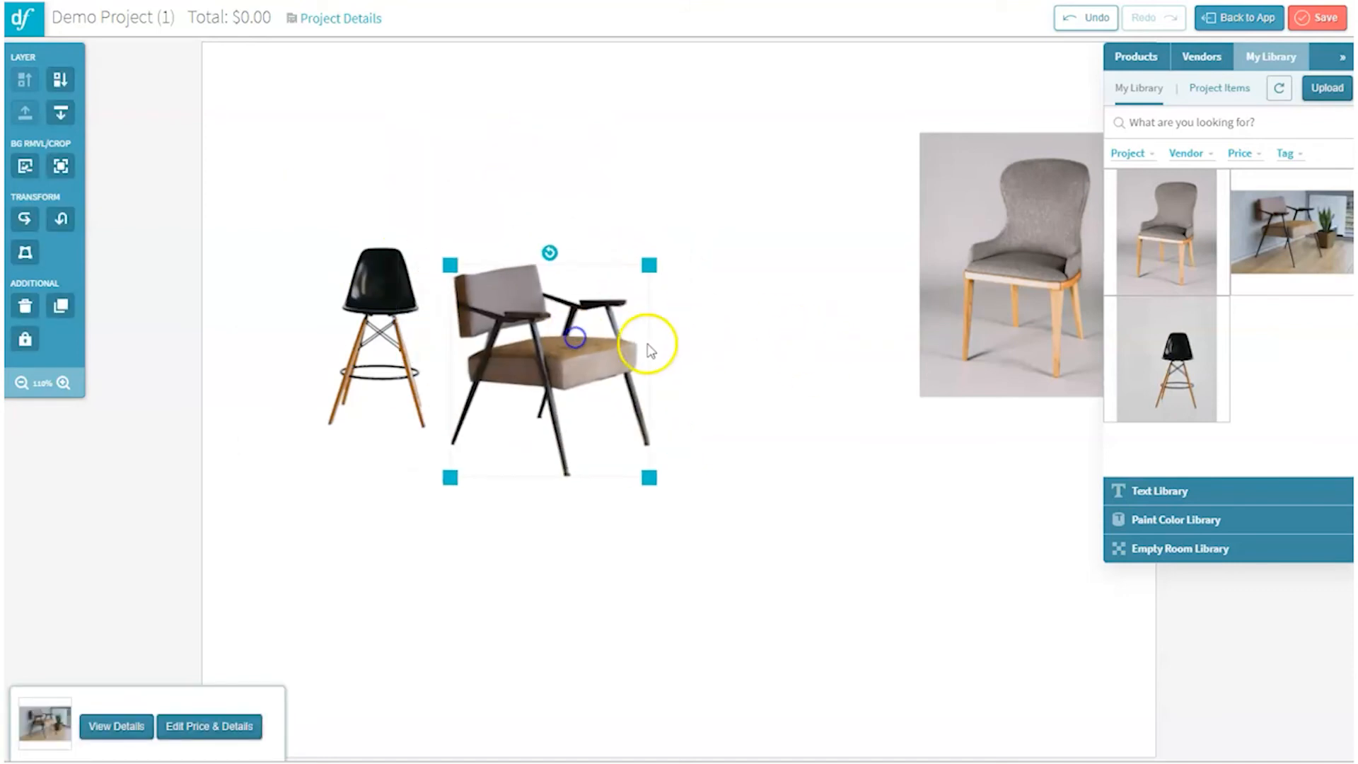
# - Move the grey upholstered chair photo beside the armchair cutout and open background removal for it
pyautogui.moveTo(975, 289); pyautogui.dragTo(841, 304)
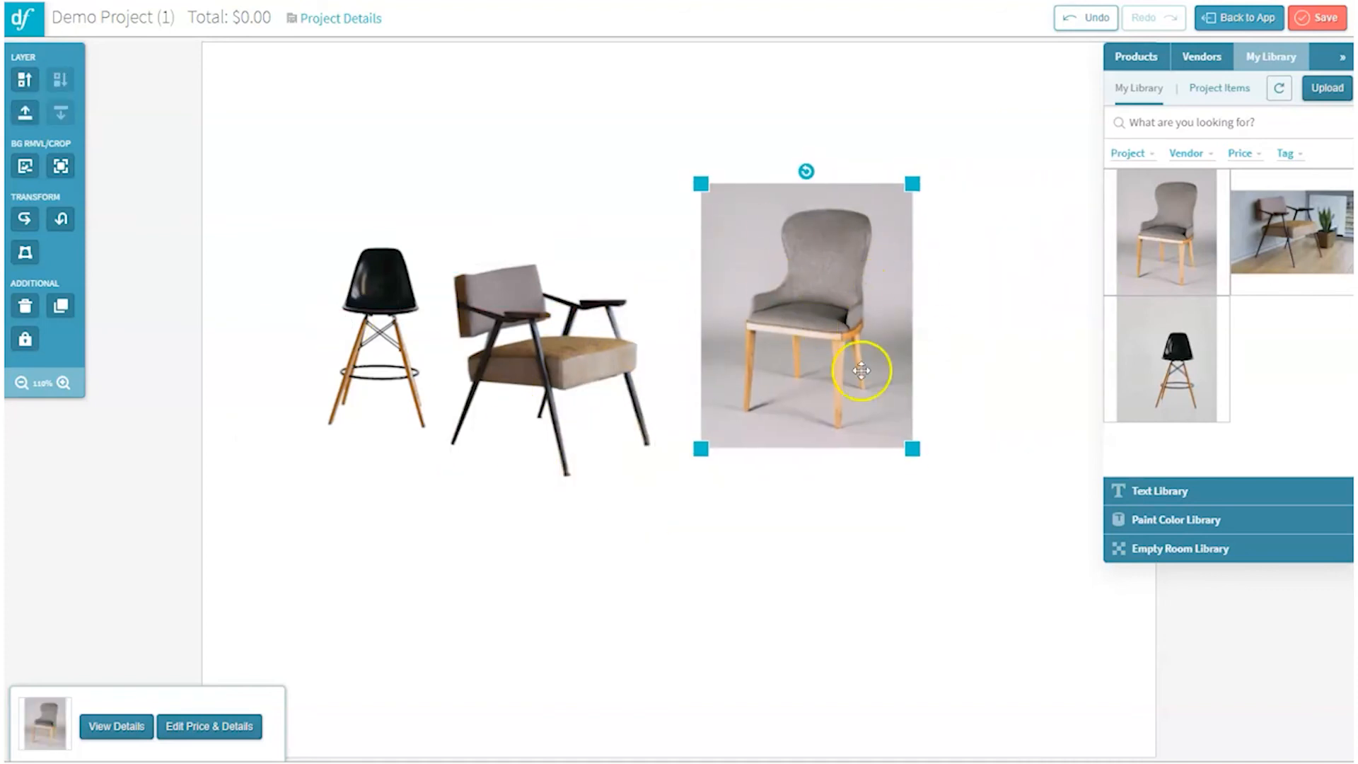
pyautogui.click(26, 168)
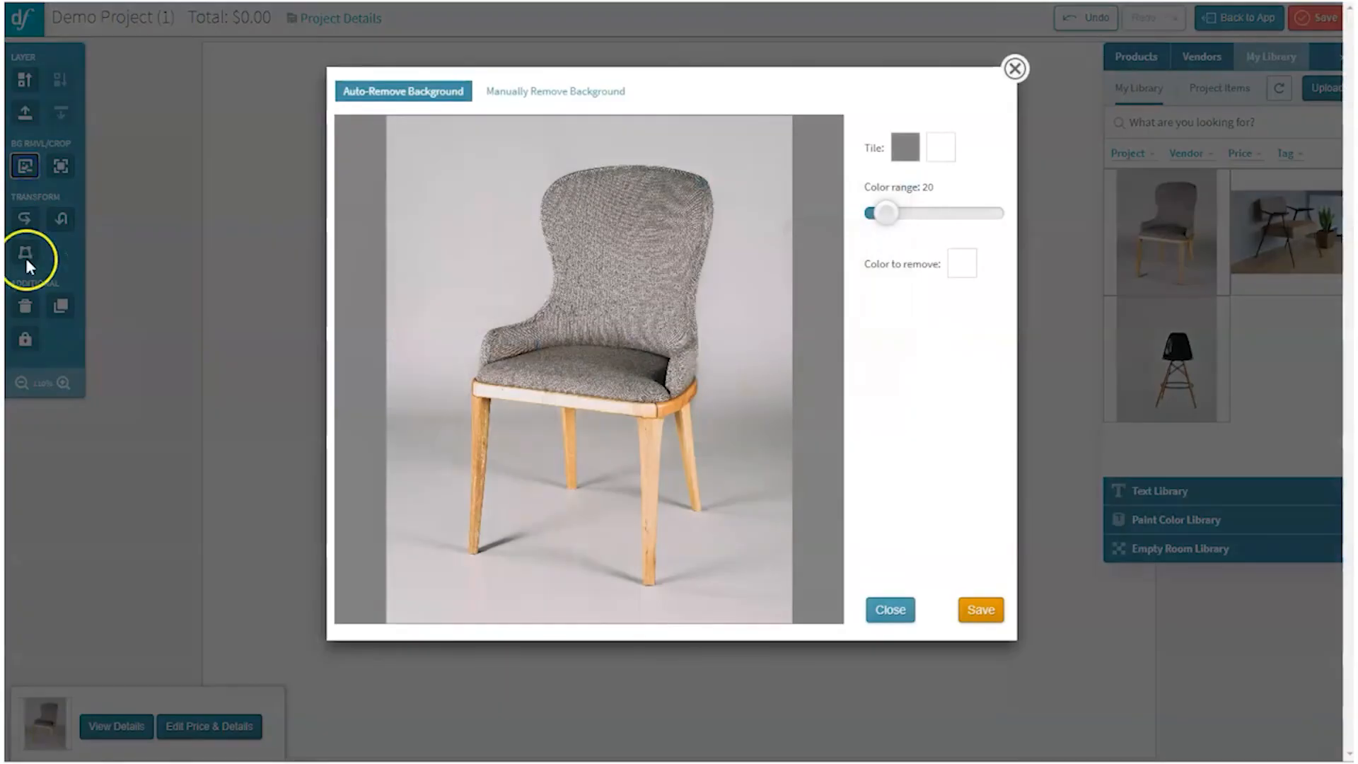
# - Try auto-removing the chair photo's background with color range 0, sampling the light grey backdrop beside the backrest as the color to remove
pyautogui.moveTo(877, 213)
pyautogui.mouseDown()
pyautogui.moveTo(940, 223)
pyautogui.moveTo(871, 205)
pyautogui.mouseUp()
pyautogui.click(956, 263)
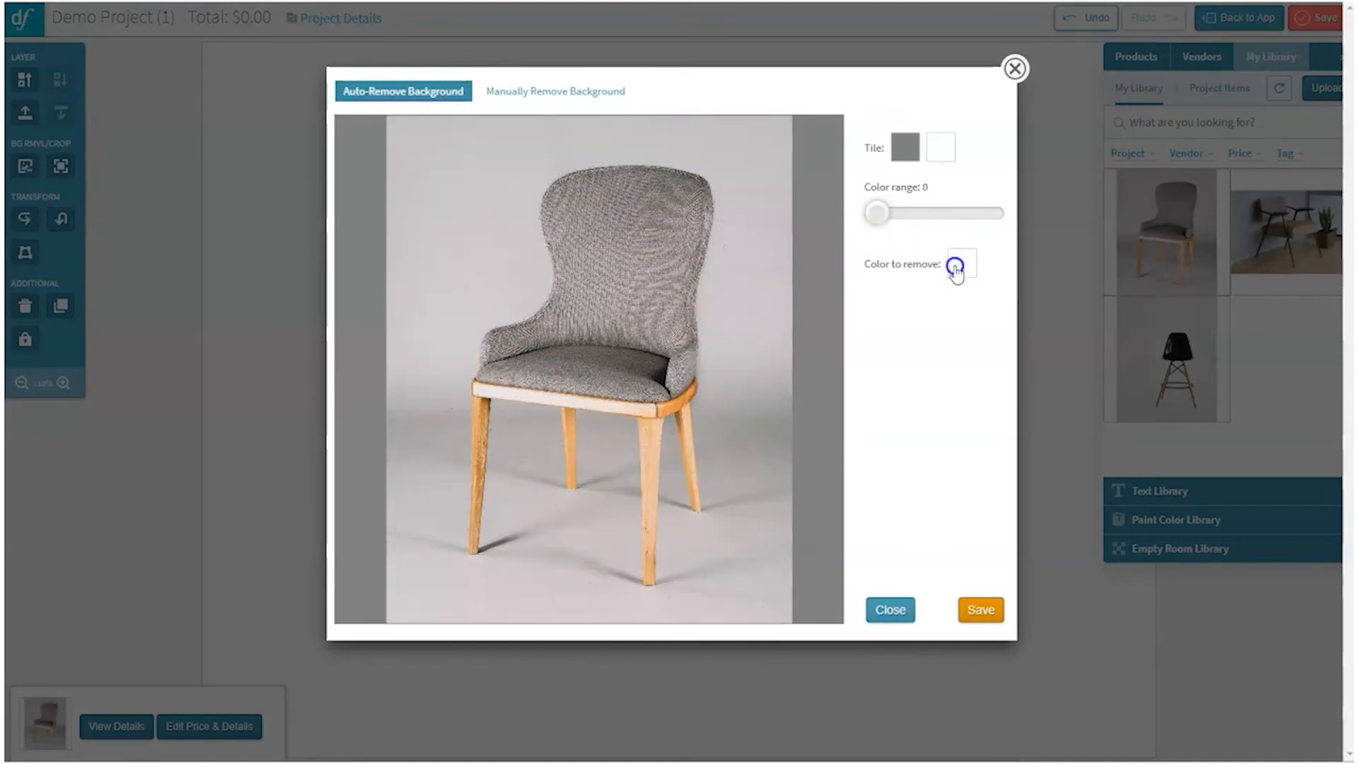
pyautogui.click(739, 236)
pyautogui.moveTo(876, 212)
pyautogui.mouseDown()
pyautogui.moveTo(899, 230)
pyautogui.moveTo(921, 224)
pyautogui.moveTo(862, 213)
pyautogui.mouseUp()
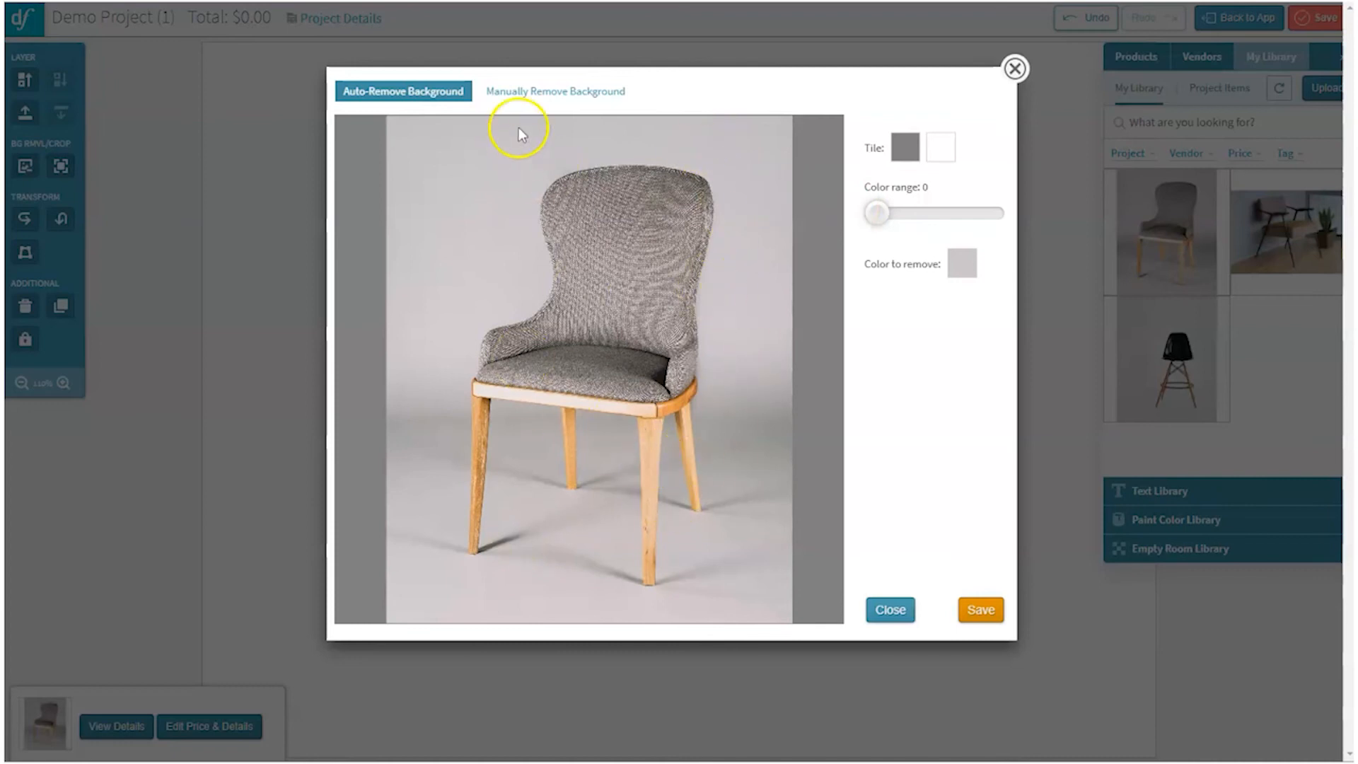
# - Switch to manual background removal and trace the chair's outline from the backrest's upper left down around the left, rear and front legs
pyautogui.click(535, 92)
pyautogui.click(540, 205)
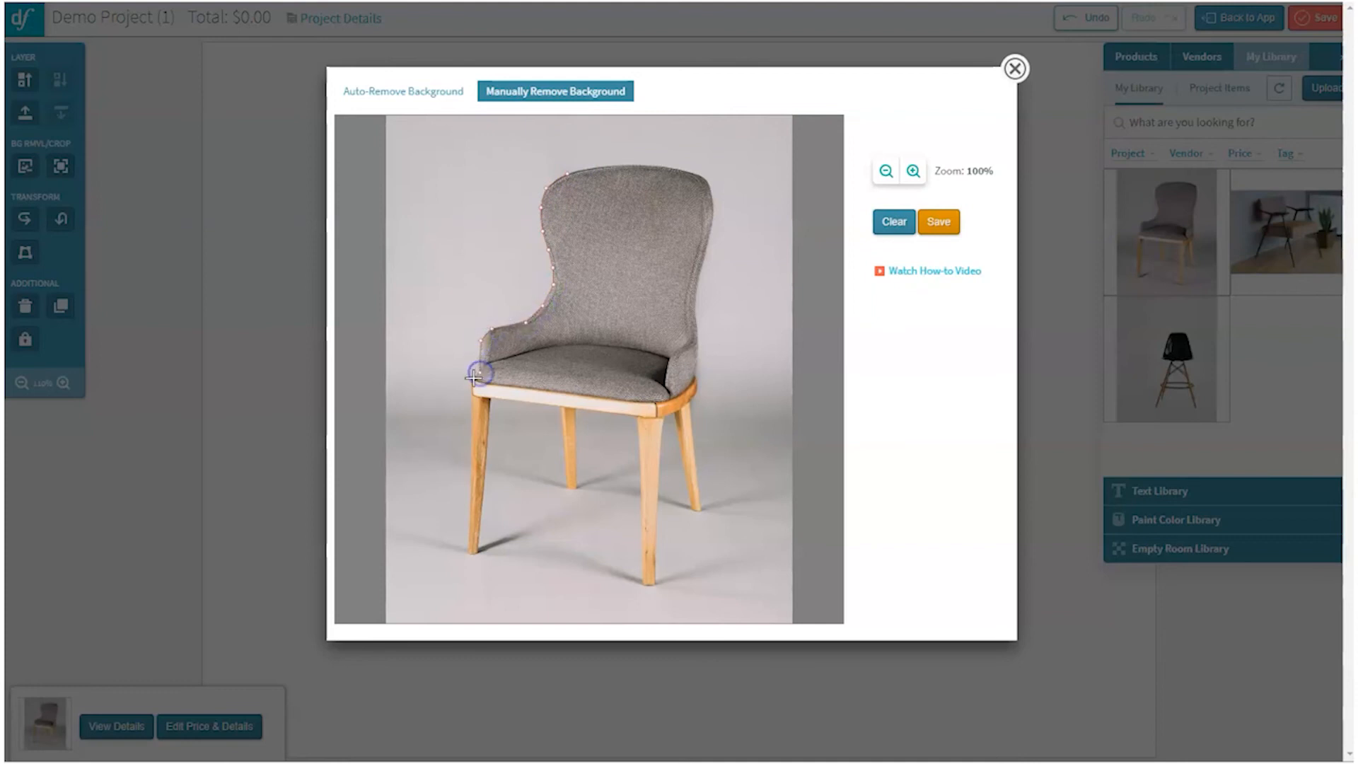
pyautogui.click(479, 553)
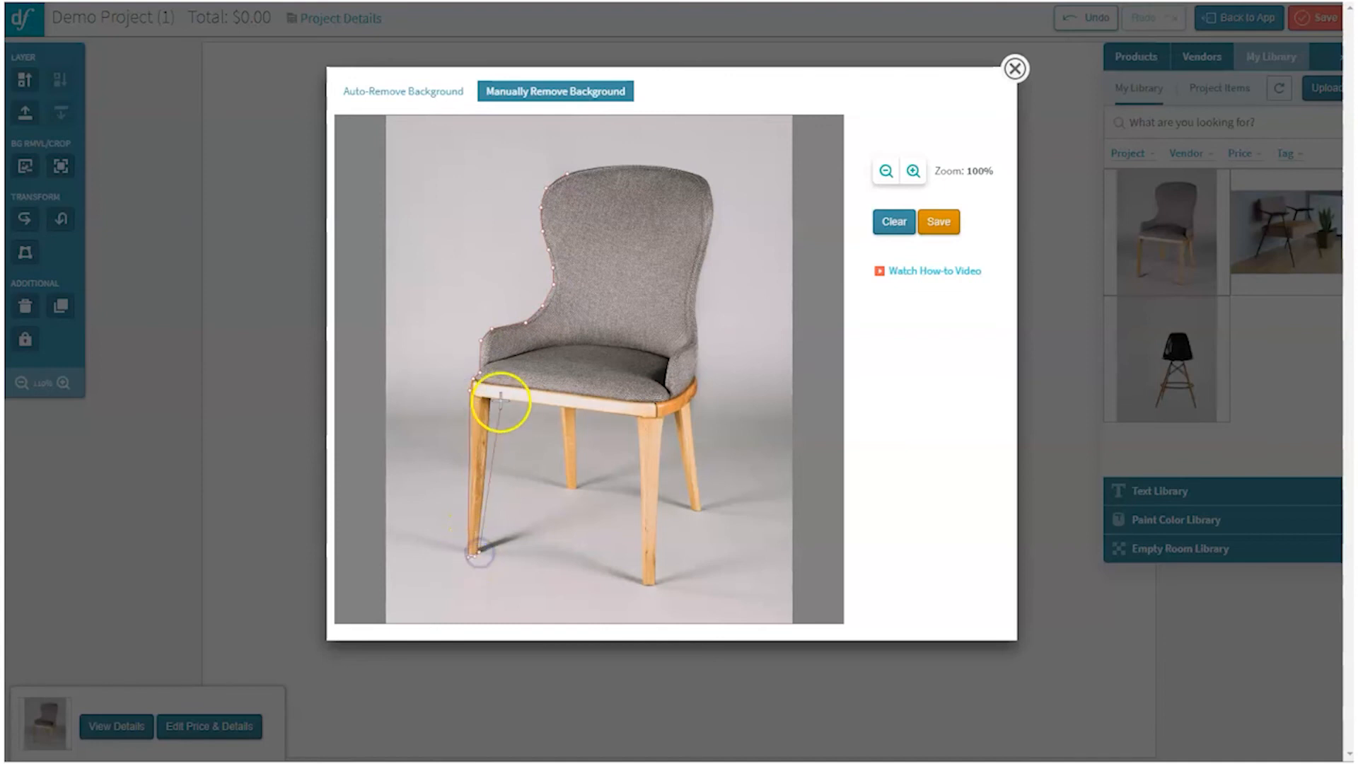
pyautogui.click(561, 405)
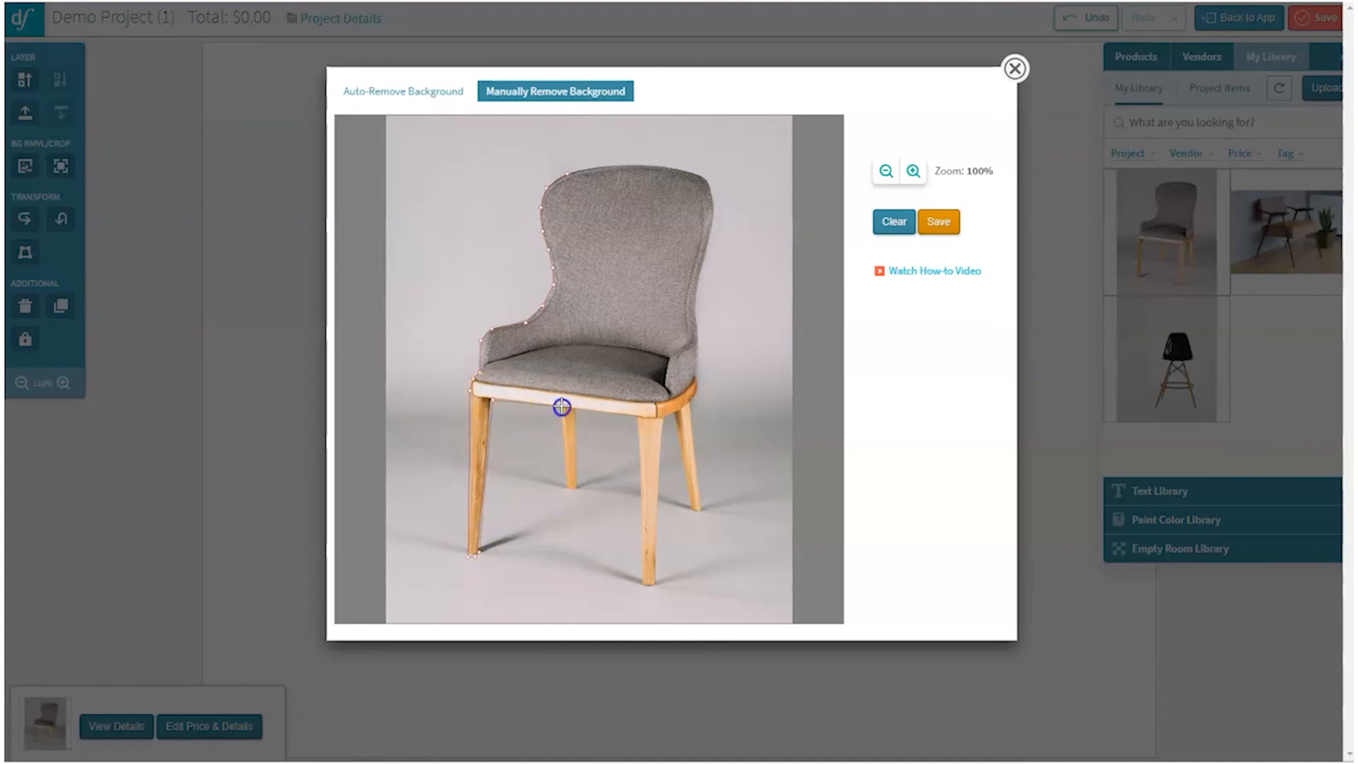
pyautogui.click(576, 488)
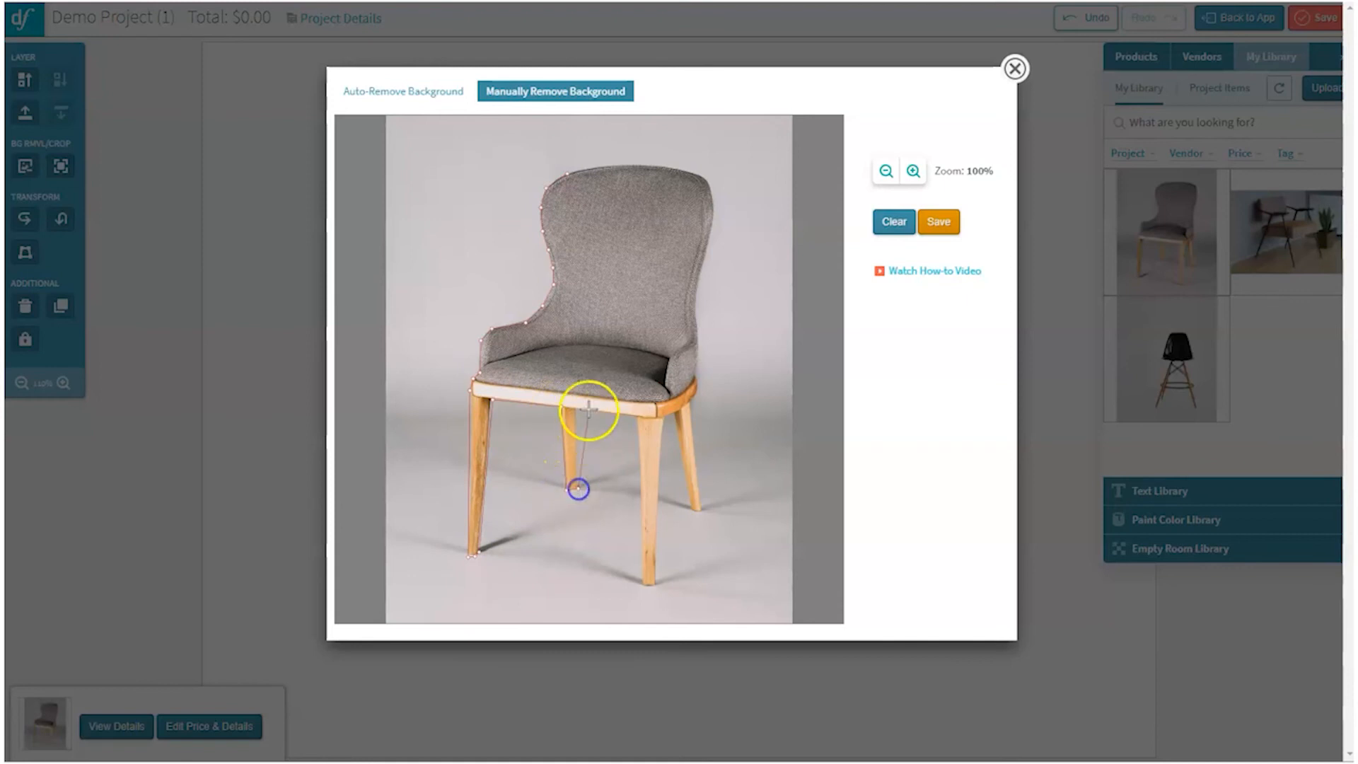
pyautogui.click(637, 418)
pyautogui.click(645, 585)
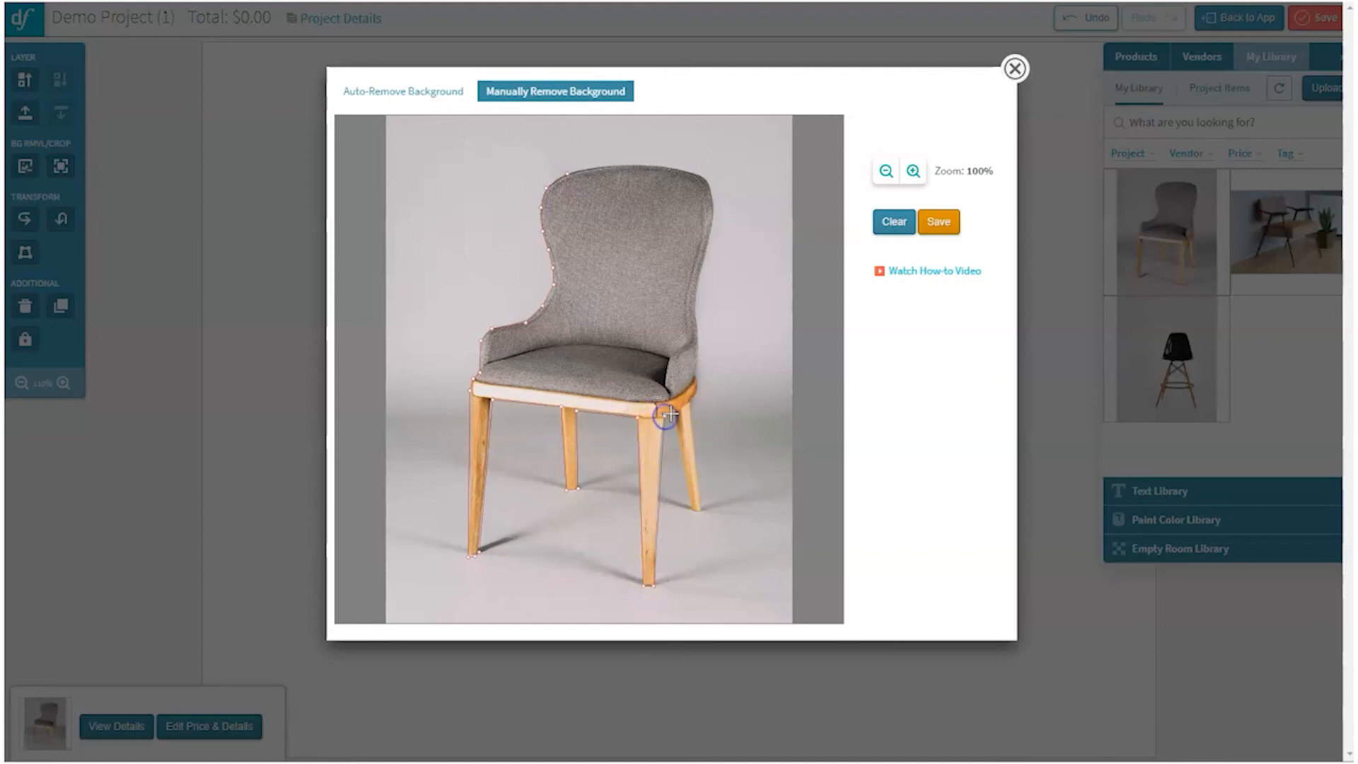
# - Continue the outline around the right rear leg, up the seat and backrest, close it at the starting point and save the cutout
pyautogui.click(692, 510)
pyautogui.click(691, 405)
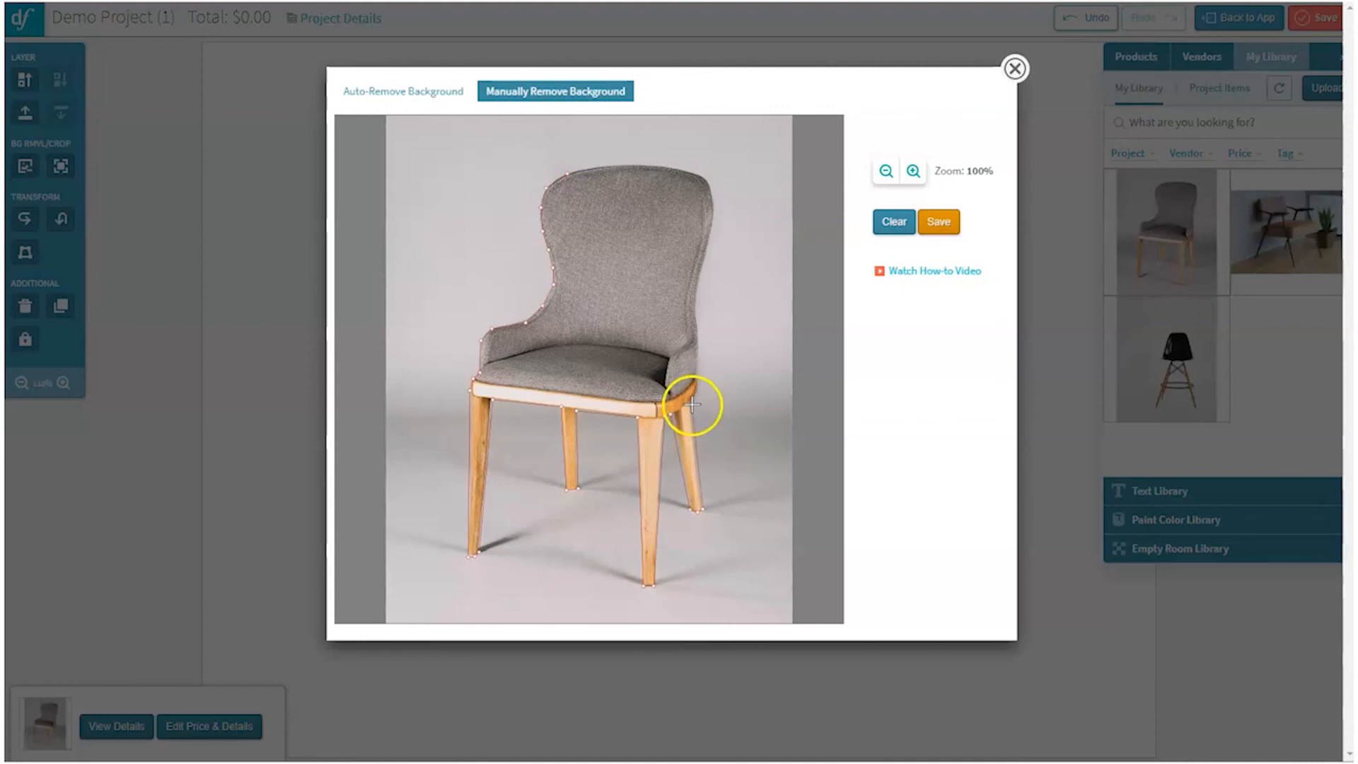
pyautogui.click(697, 326)
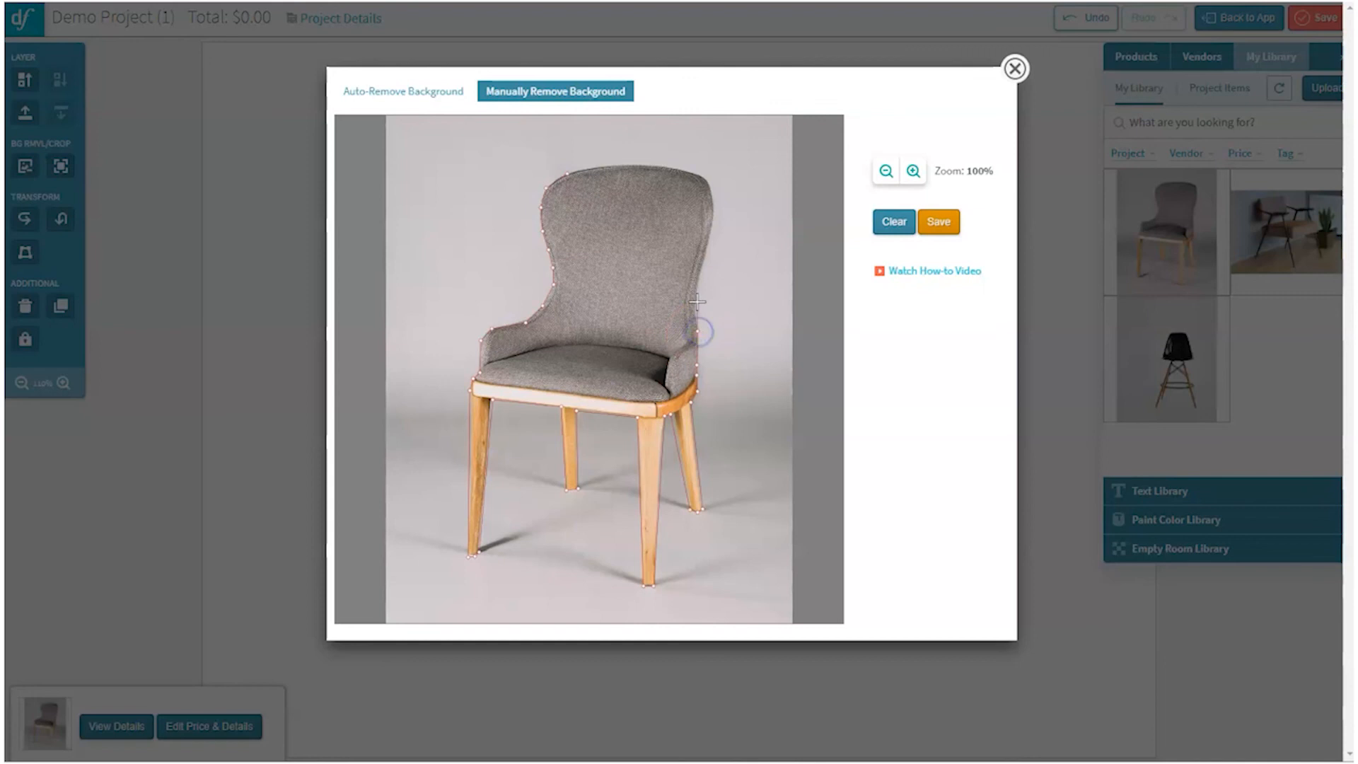
pyautogui.click(700, 268)
pyautogui.click(714, 222)
pyautogui.click(570, 171)
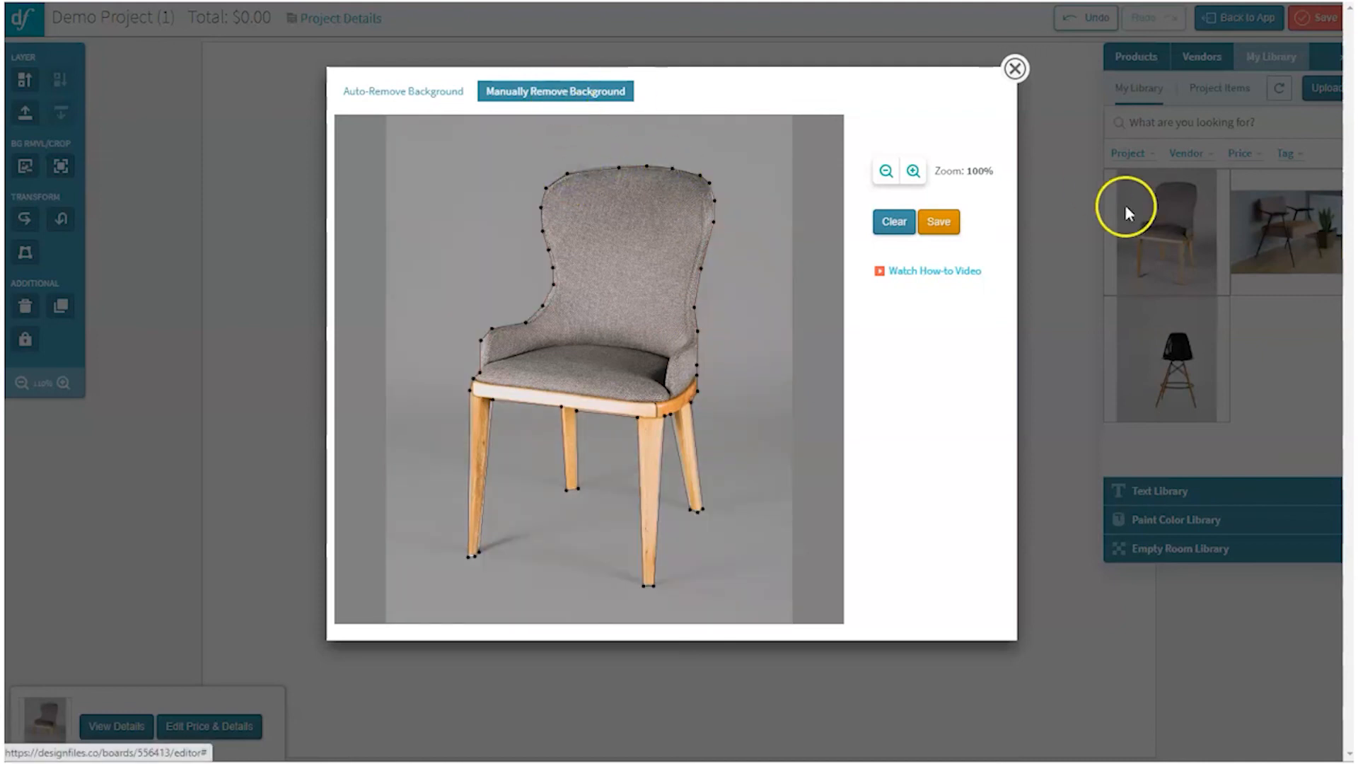
pyautogui.click(944, 223)
# - Arrange the three cutouts in a row across the upper canvas: black stool, armchair, then grey upholstered chair
pyautogui.moveTo(655, 176); pyautogui.dragTo(912, 263)
pyautogui.moveTo(552, 339); pyautogui.dragTo(688, 222)
pyautogui.moveTo(347, 336); pyautogui.dragTo(426, 278)
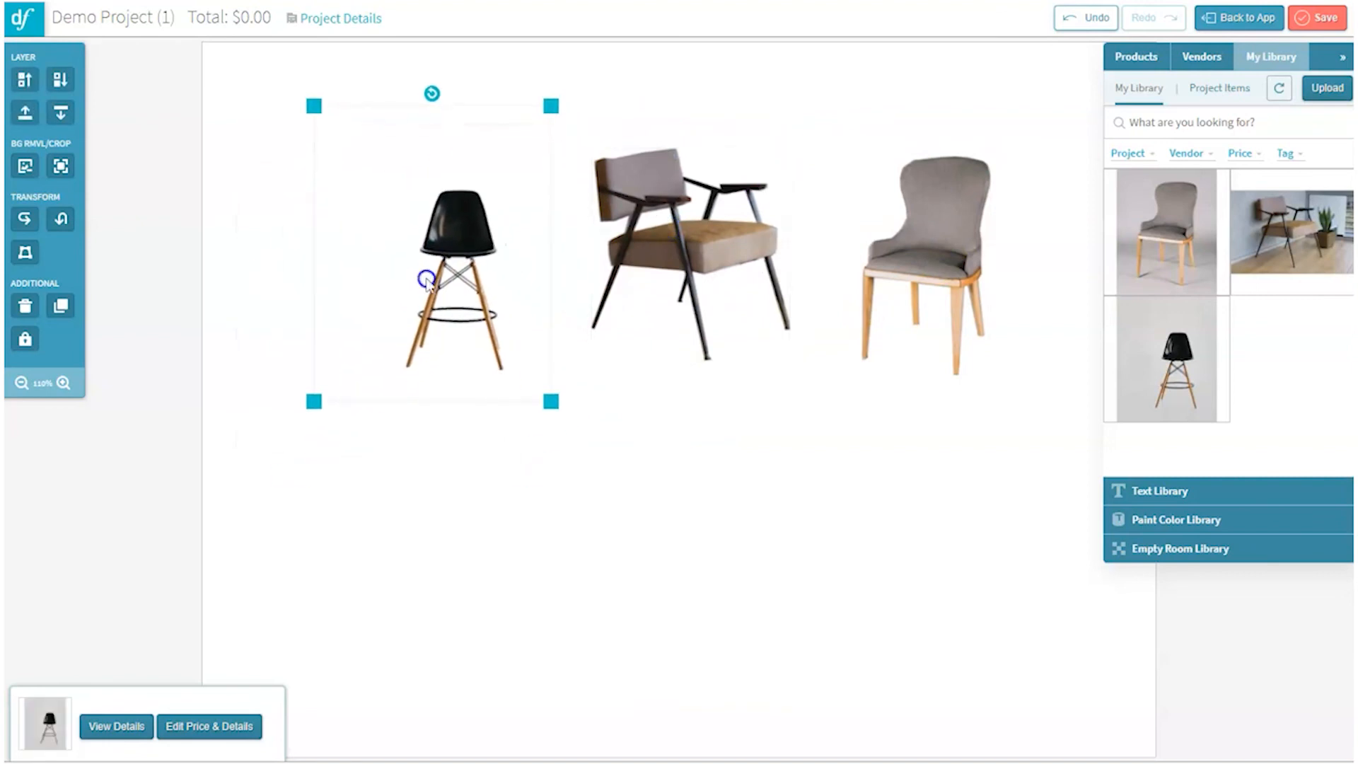